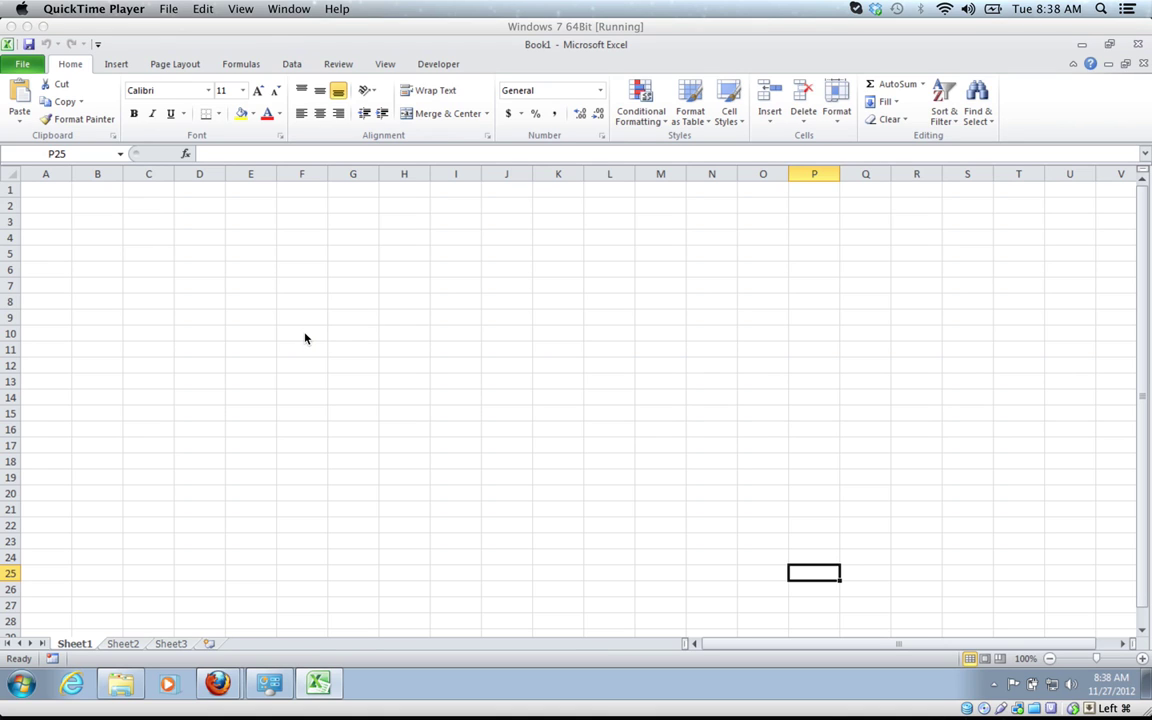
- Switch to Firefox and open the add-in download from the blog post on translating Excel worksheets with the Google Translate API
click(218, 684)
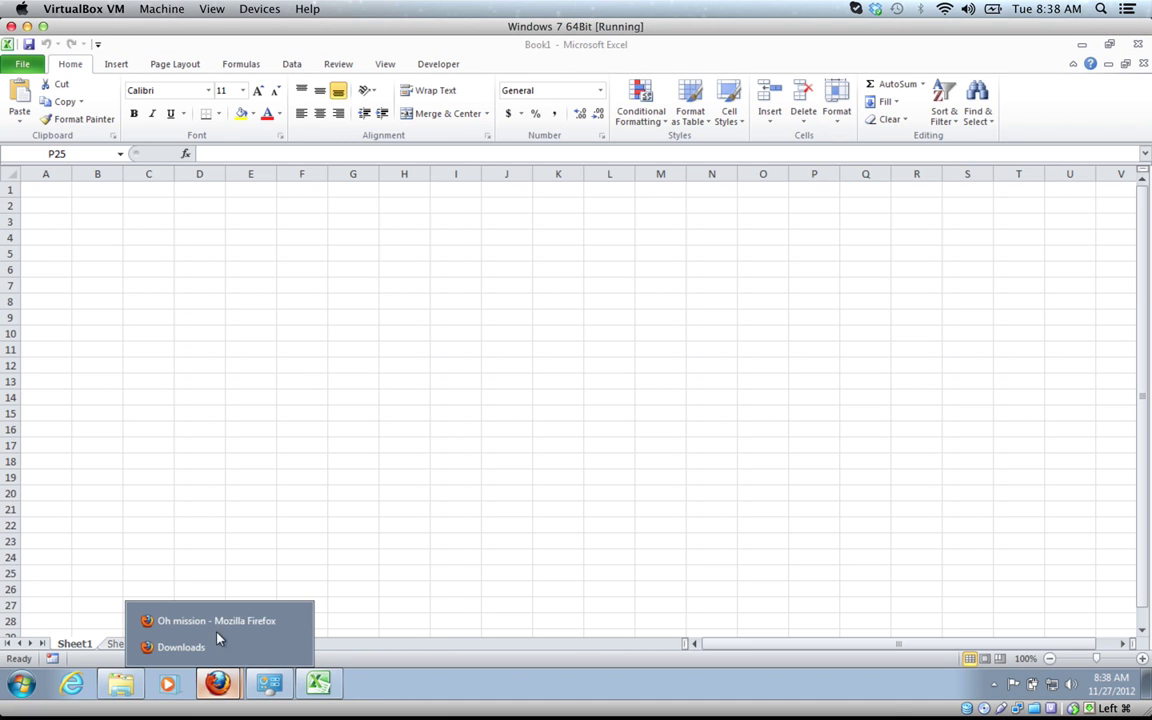
click(216, 621)
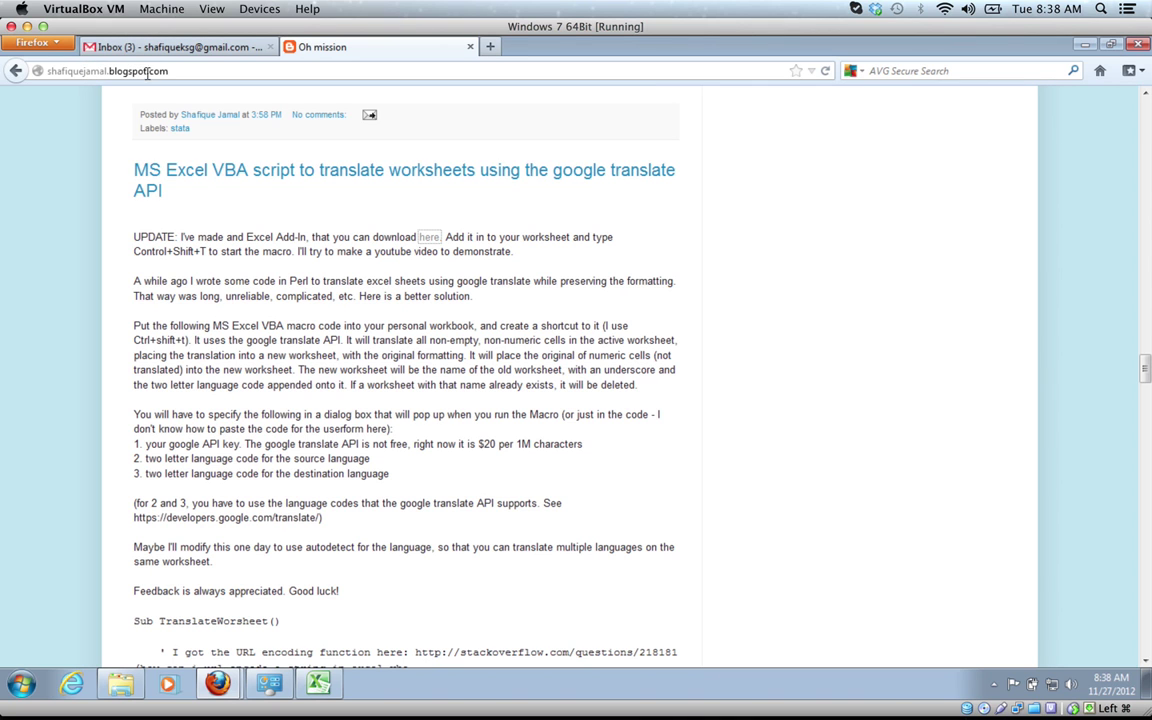
scroll(1036, 160, up, 15)
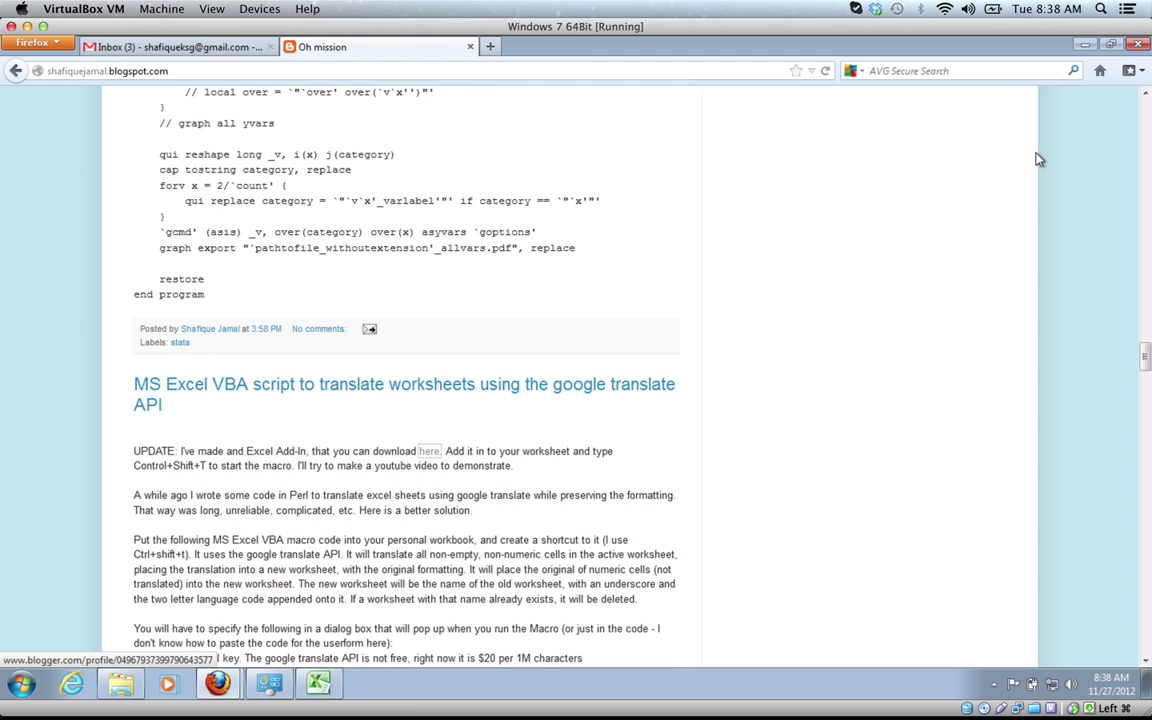
scroll(1036, 160, down, 20)
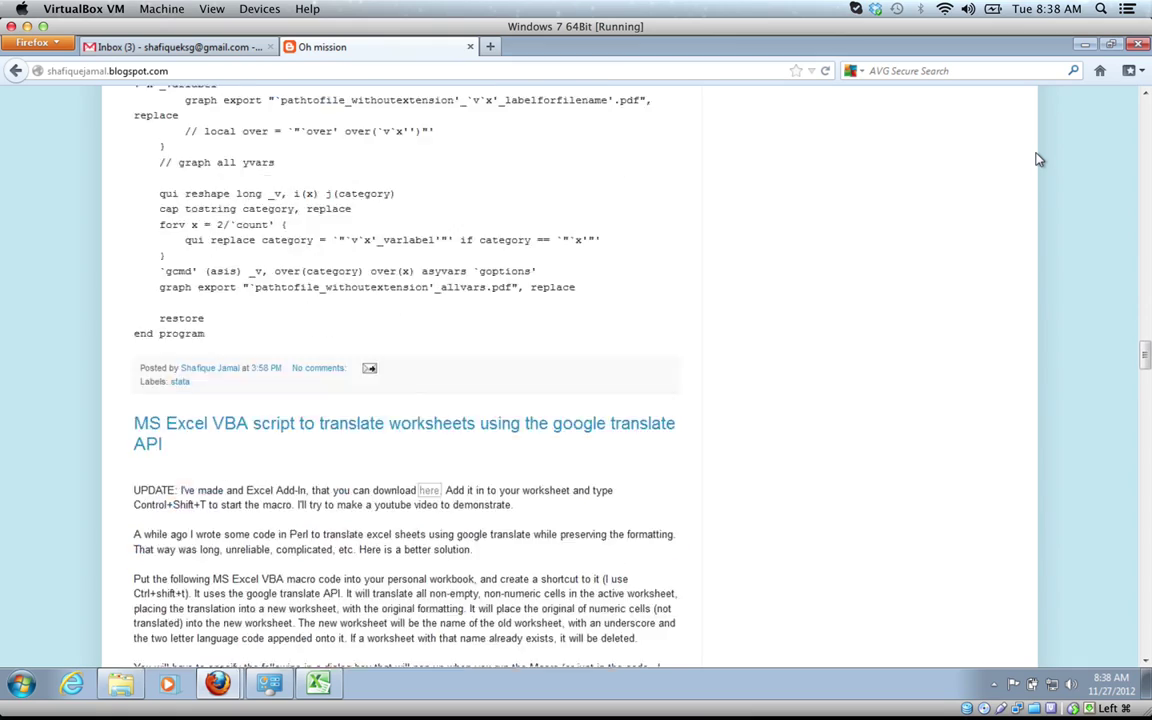
scroll(1036, 160, up, 4)
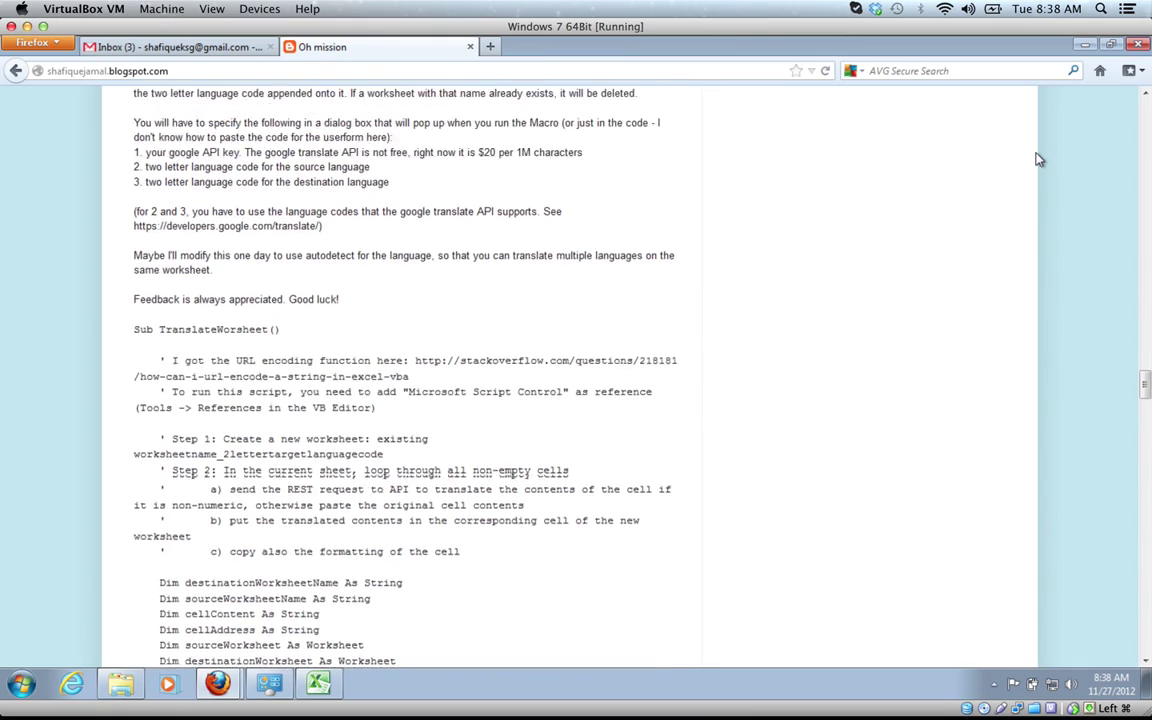
scroll(1036, 160, up, 6)
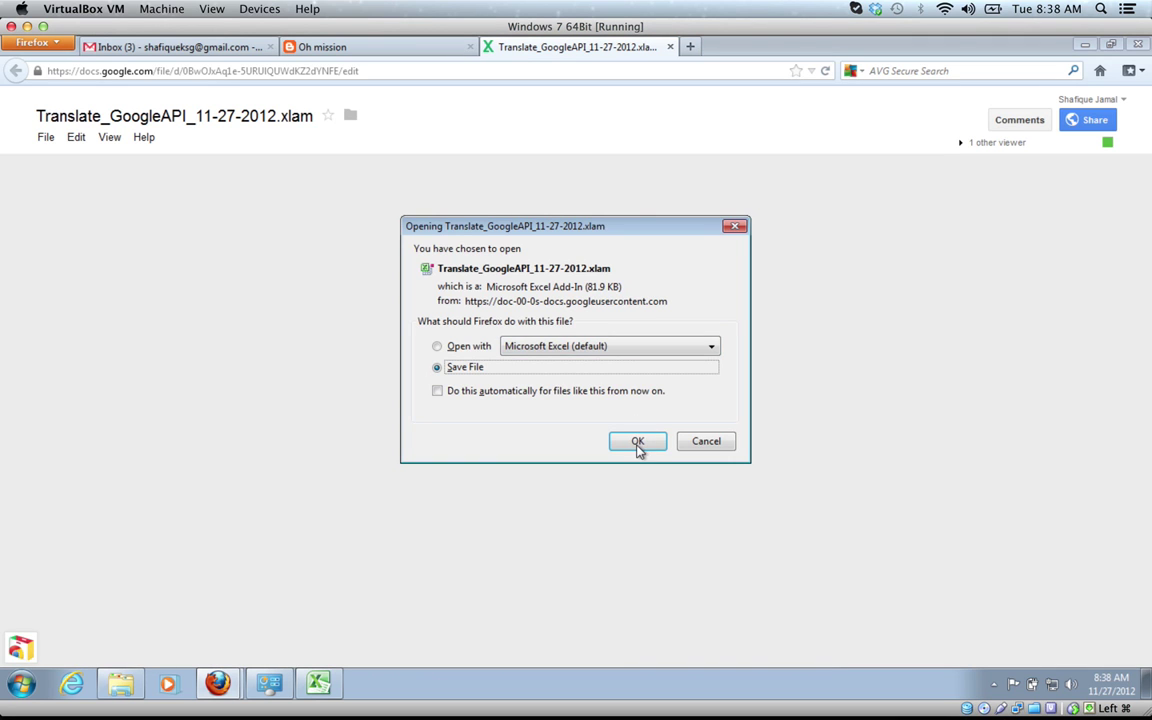
- Save Translate_GoogleAPI_11-27-2012.xlam in the user's AppData\Roaming\Microsoft\AddIns folder and check the browser's Downloads window
click(640, 447)
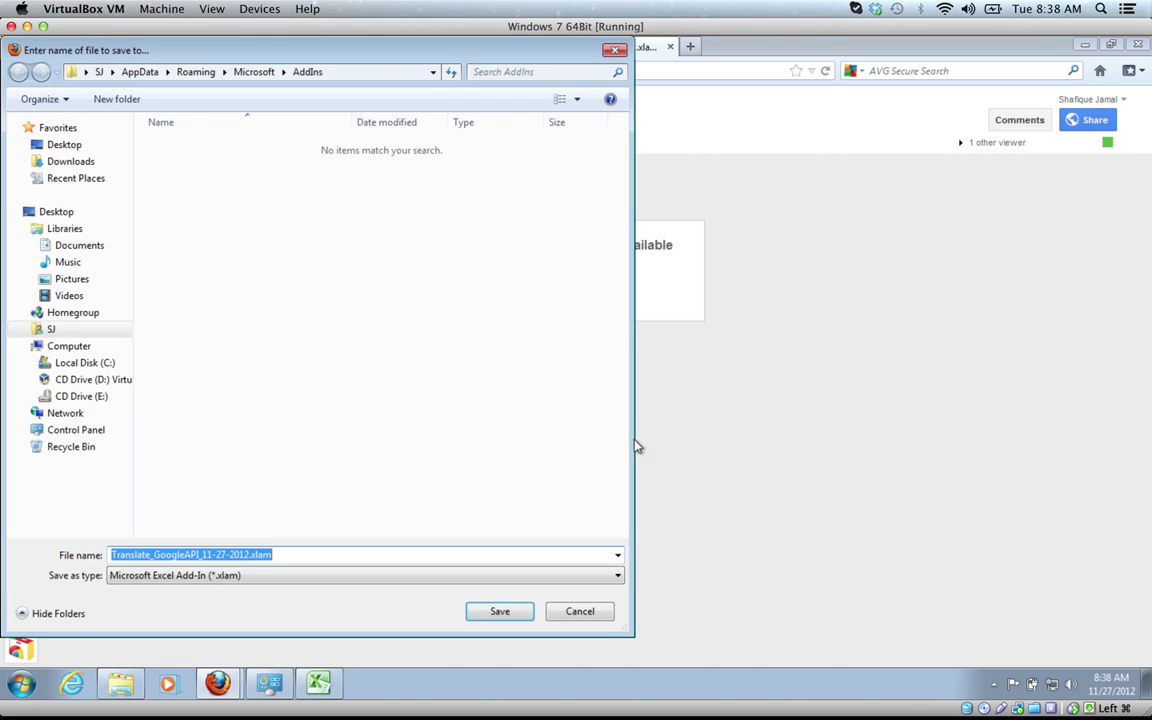
click(33, 363)
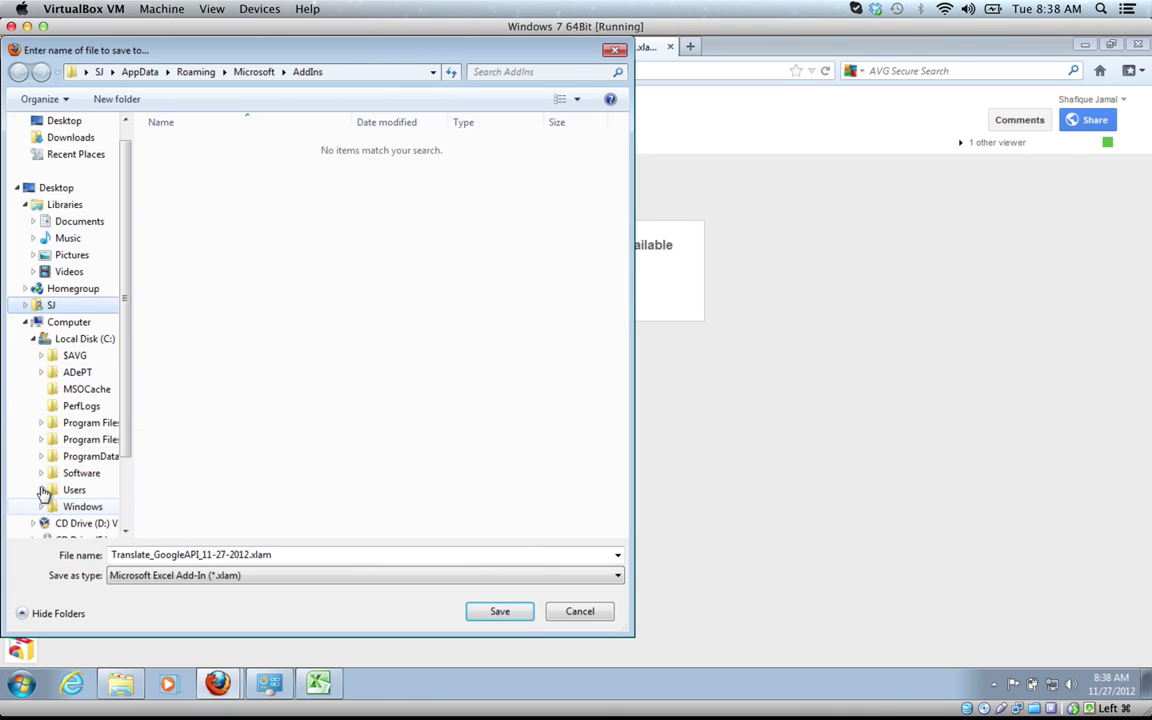
click(42, 490)
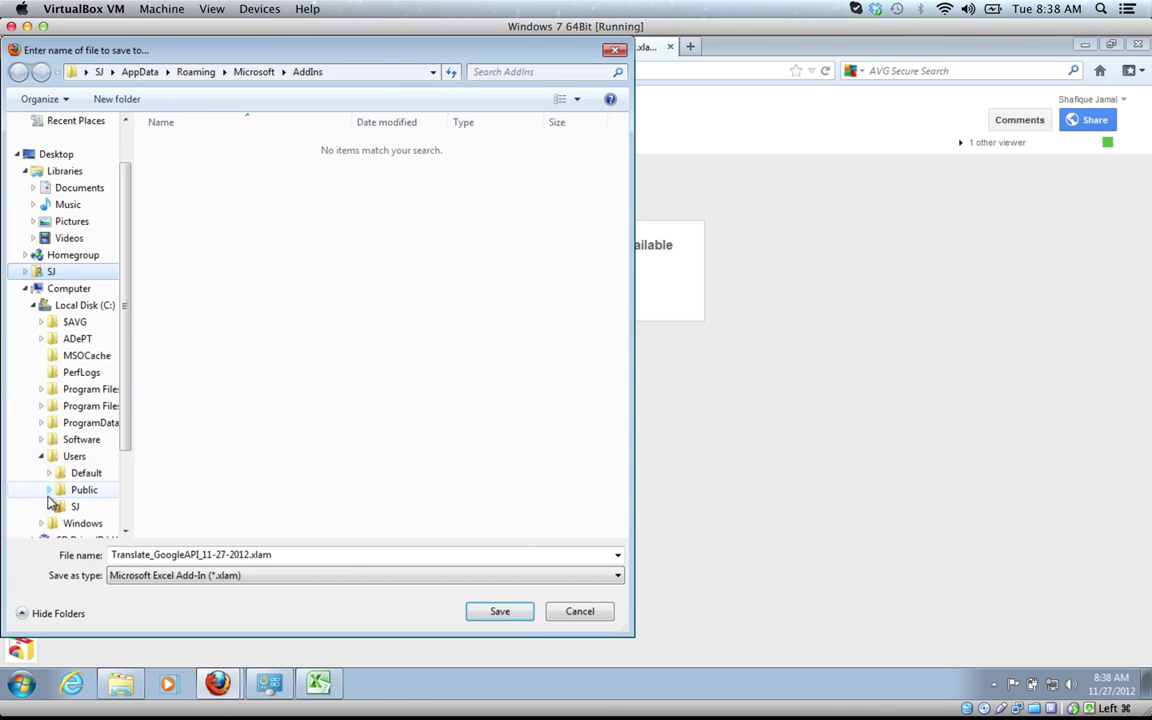
click(50, 507)
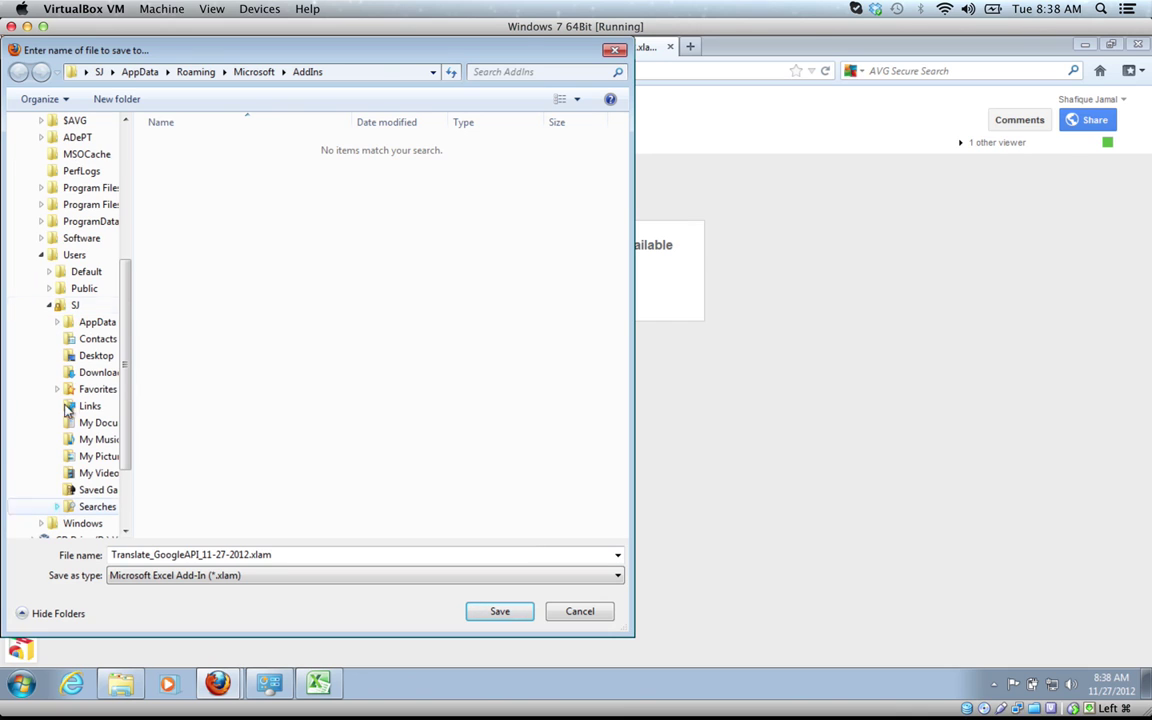
click(57, 322)
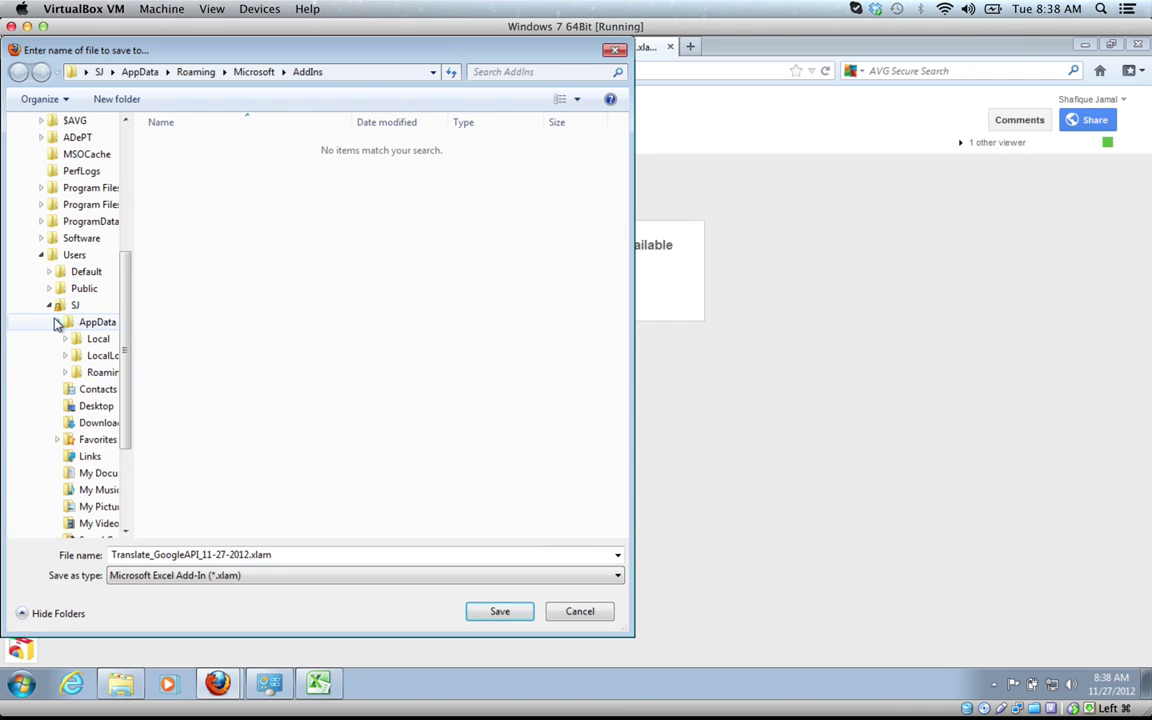
click(66, 373)
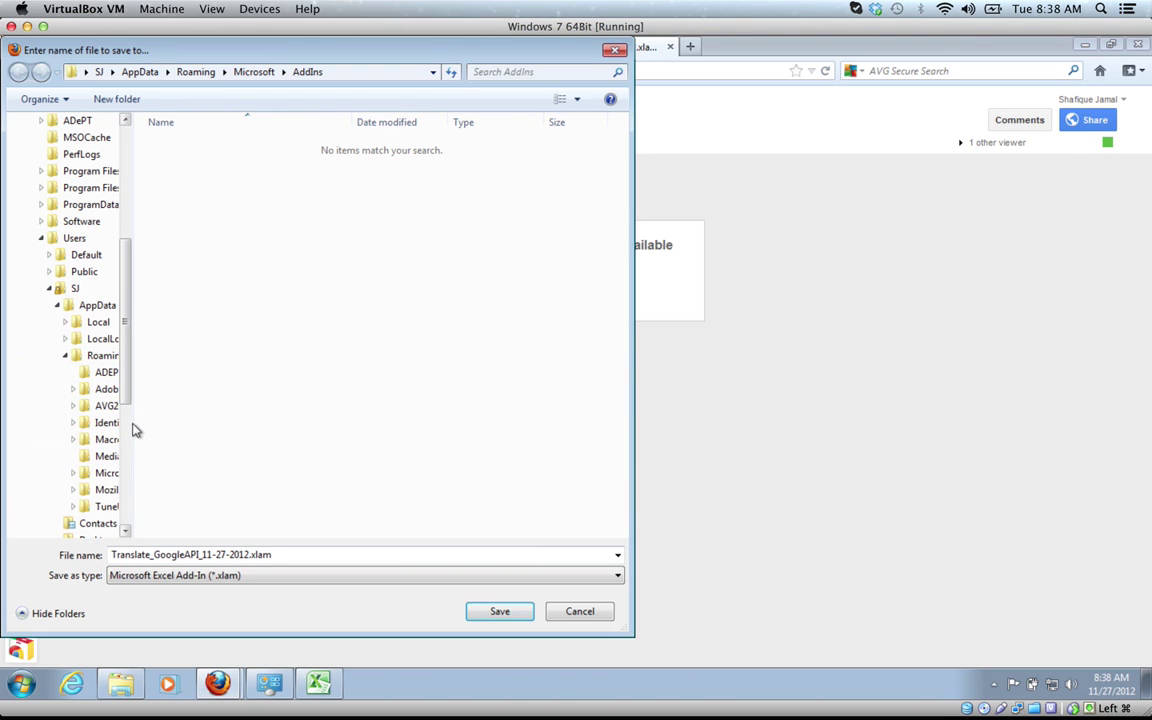
drag(215, 421, 230, 445)
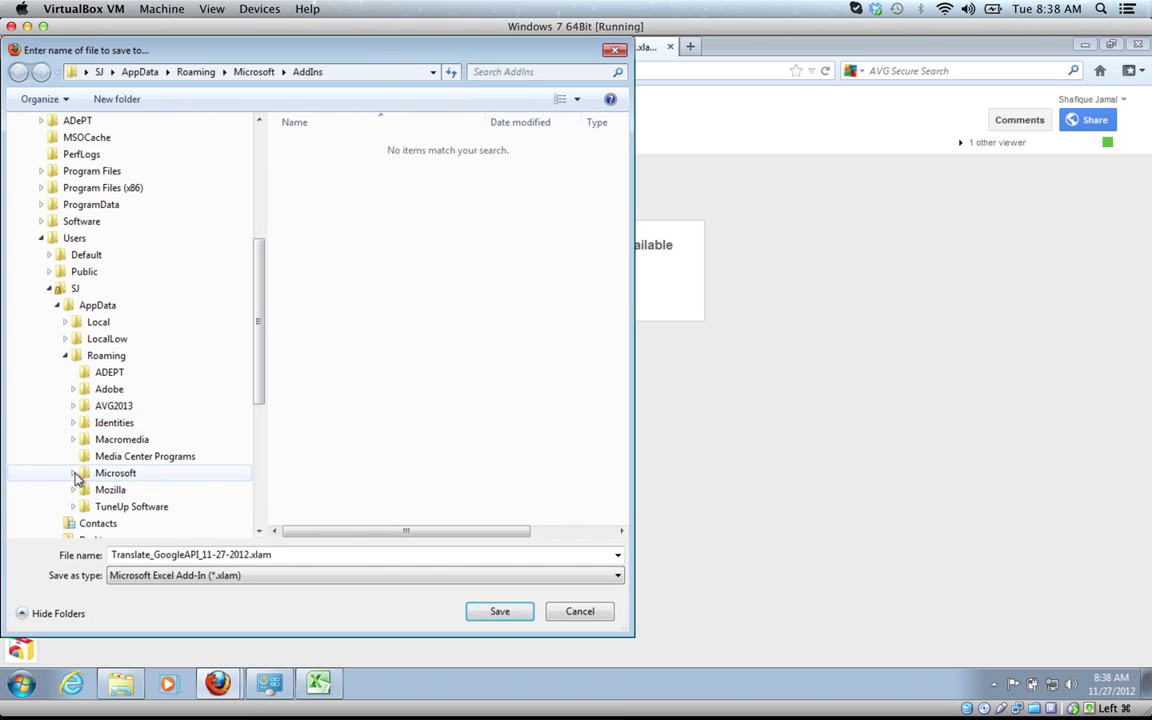
click(74, 474)
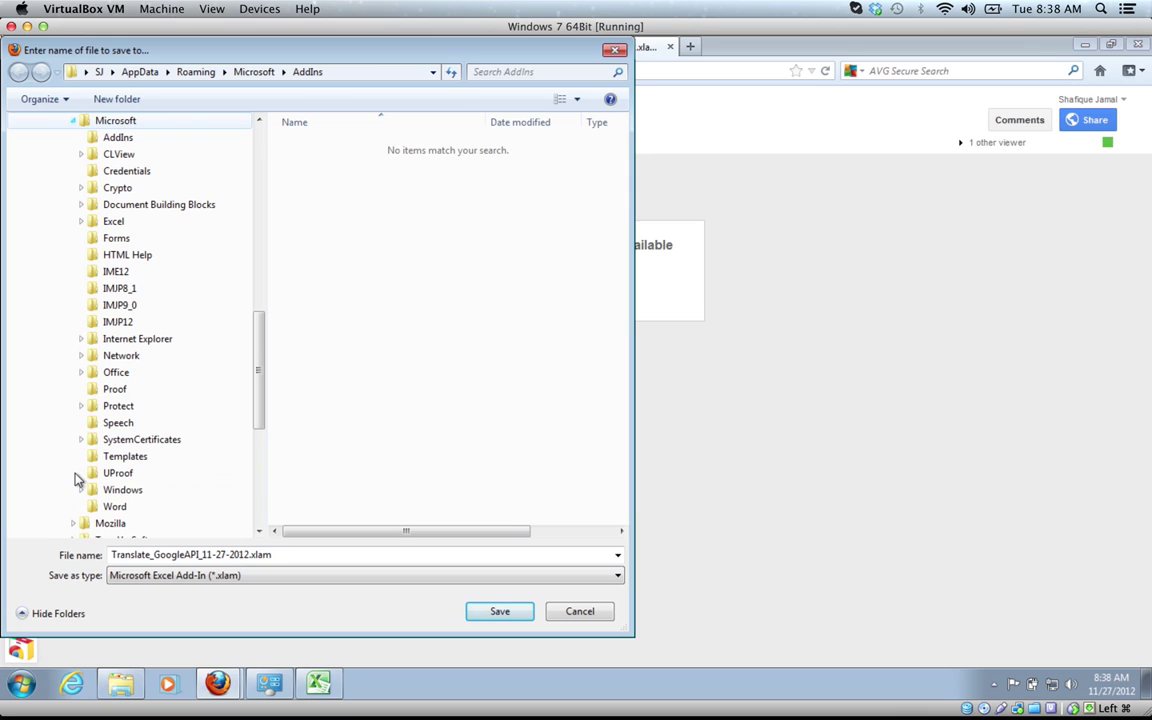
click(99, 141)
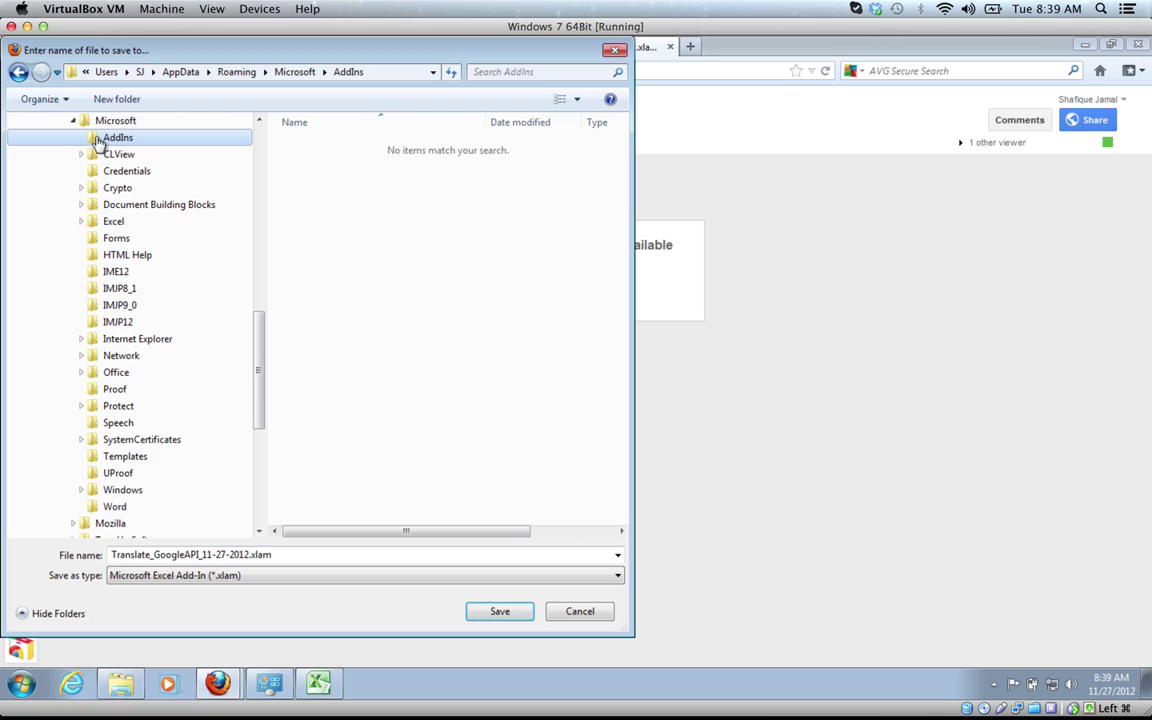
click(494, 612)
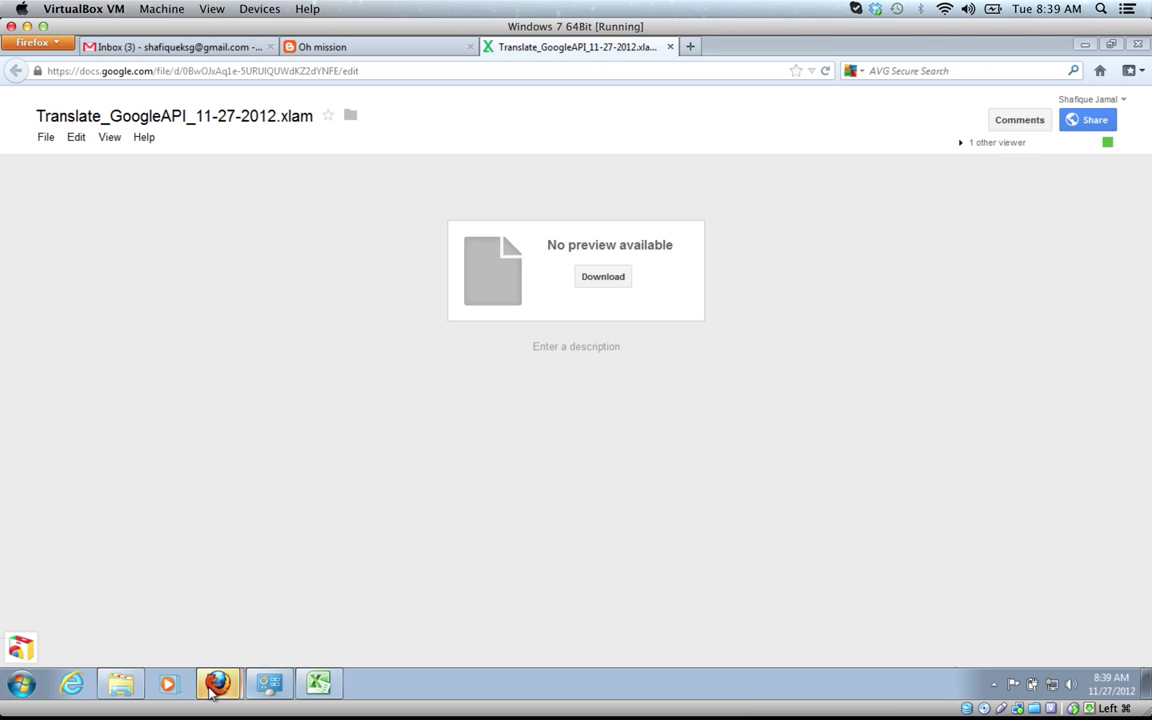
mouse_move(212, 690)
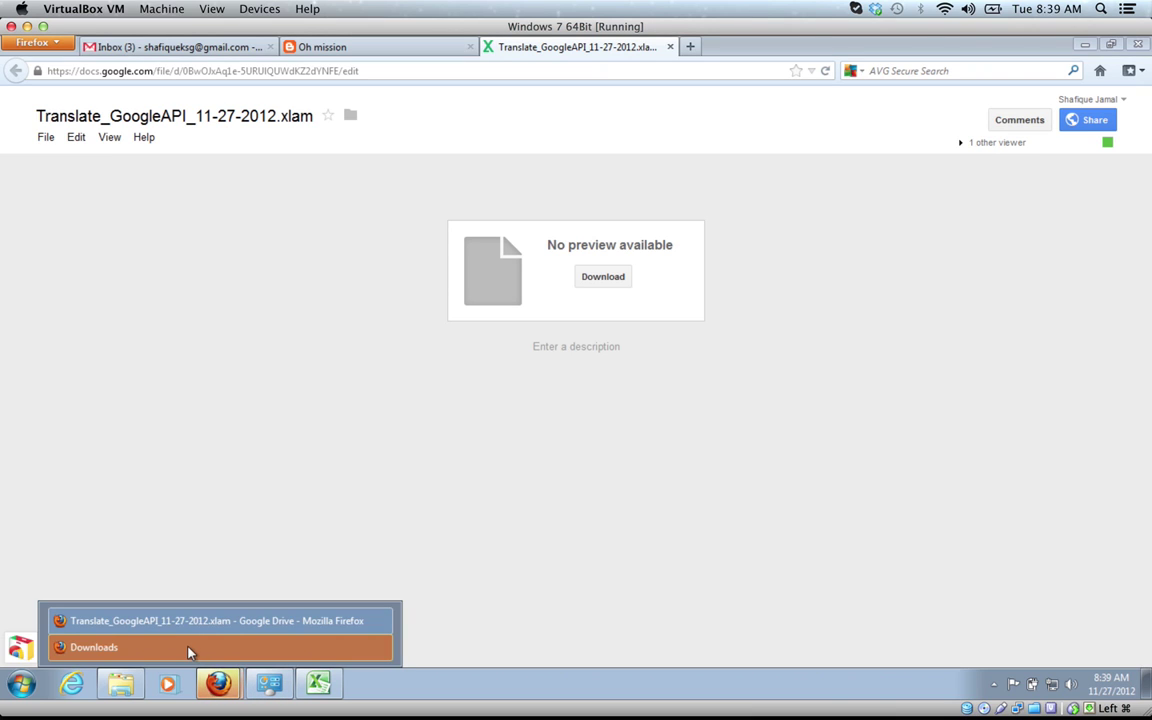
click(190, 652)
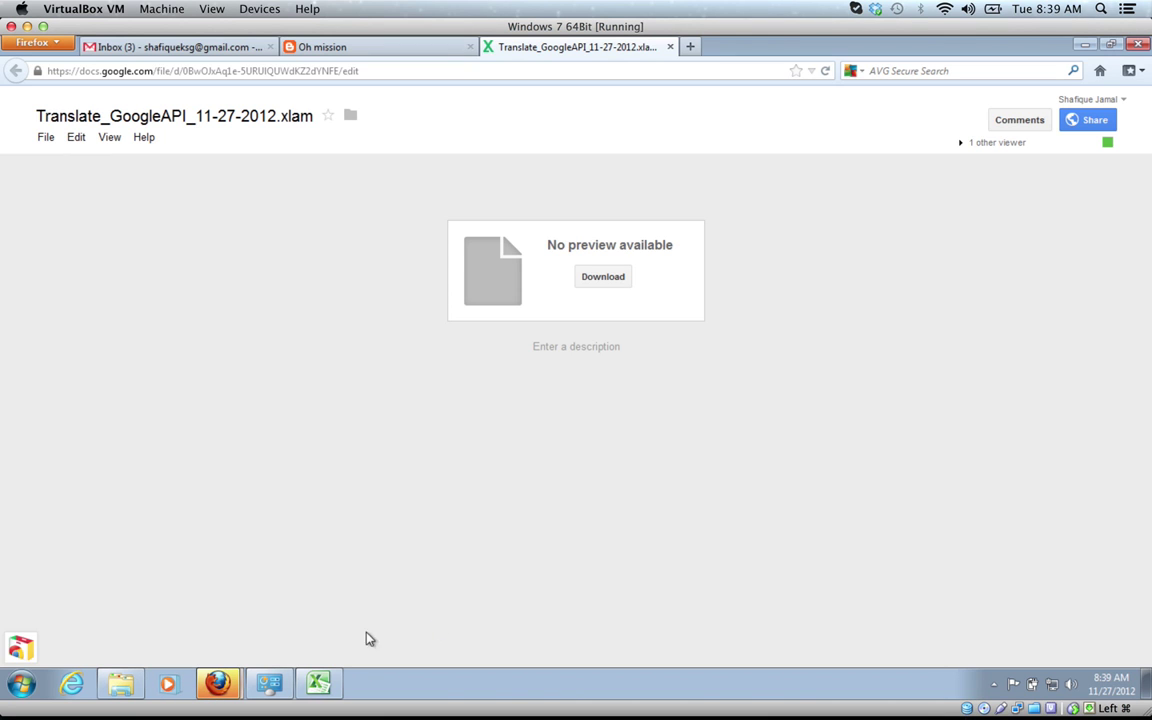
- Switch to Excel and open the dialog for managing Excel add-ins from the Excel options
click(318, 684)
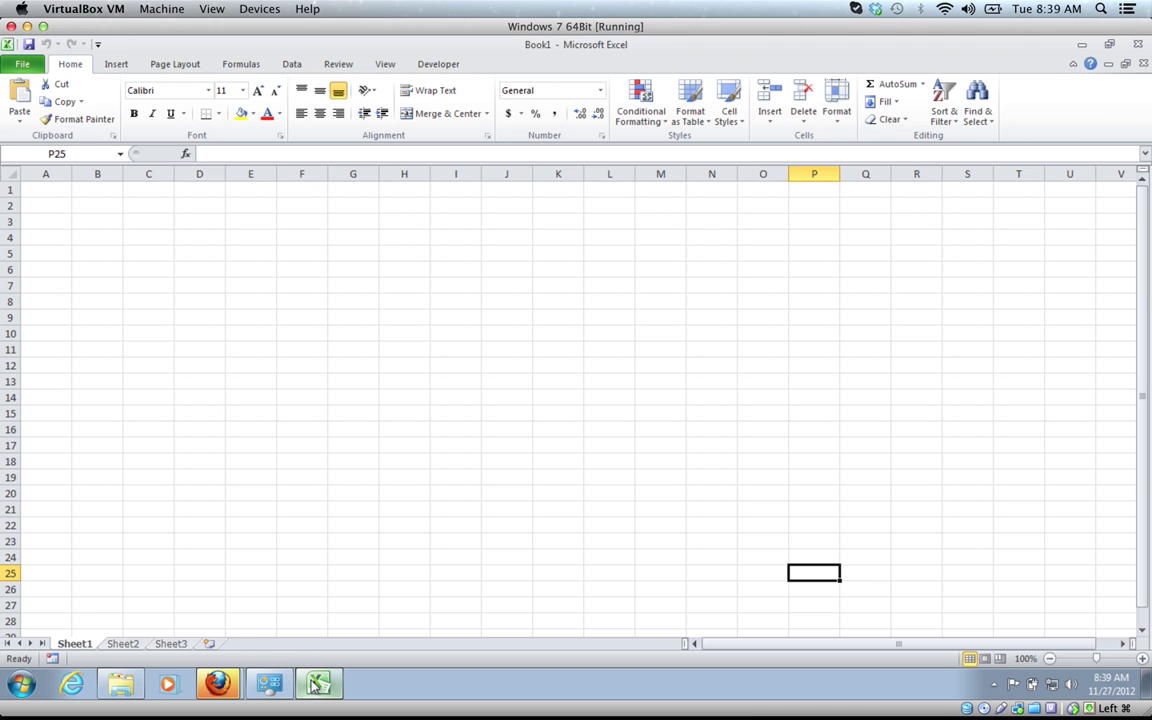
click(29, 67)
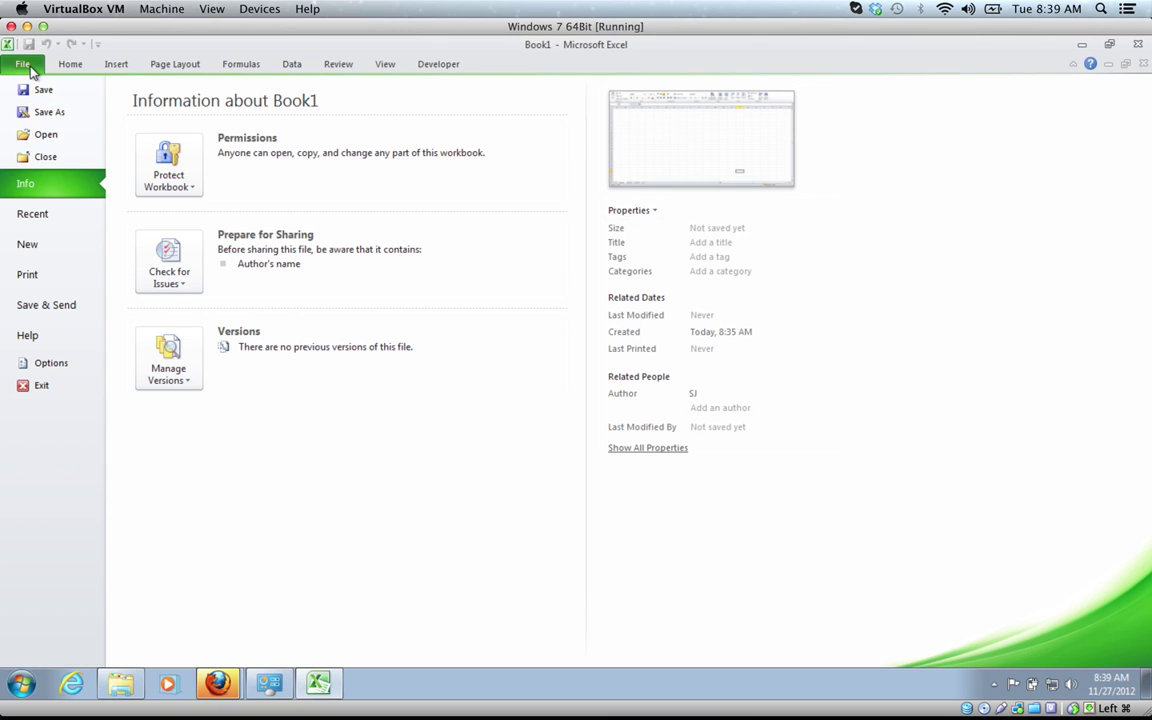
click(38, 363)
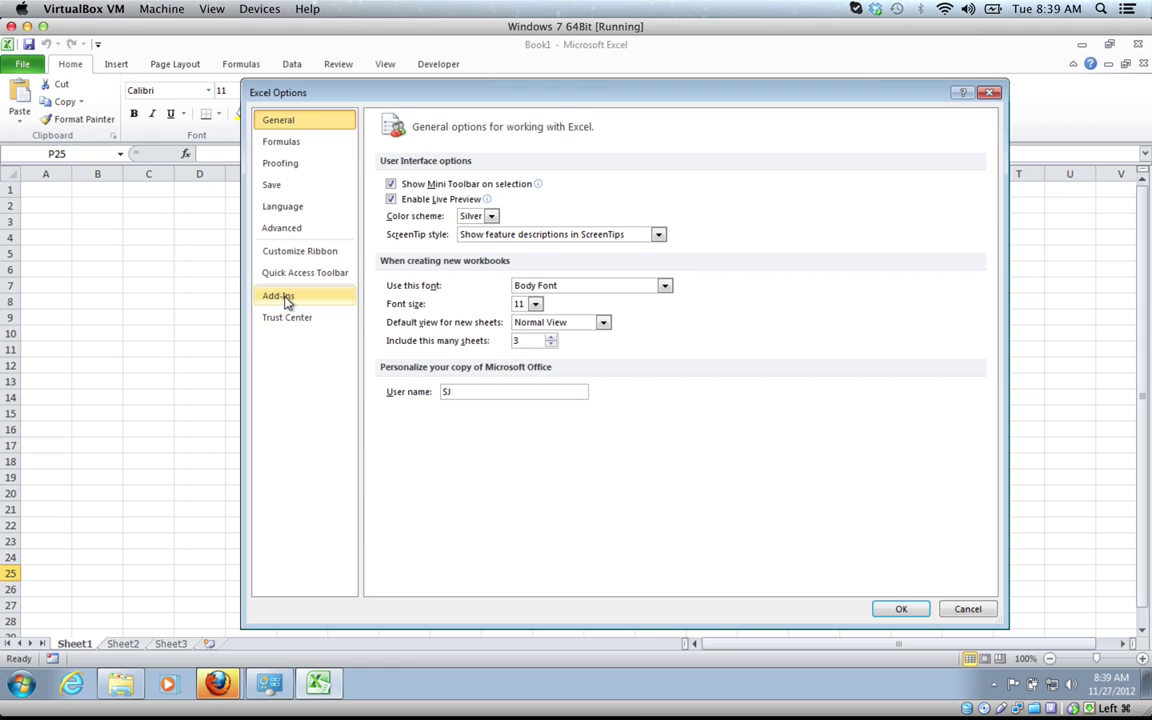
click(282, 297)
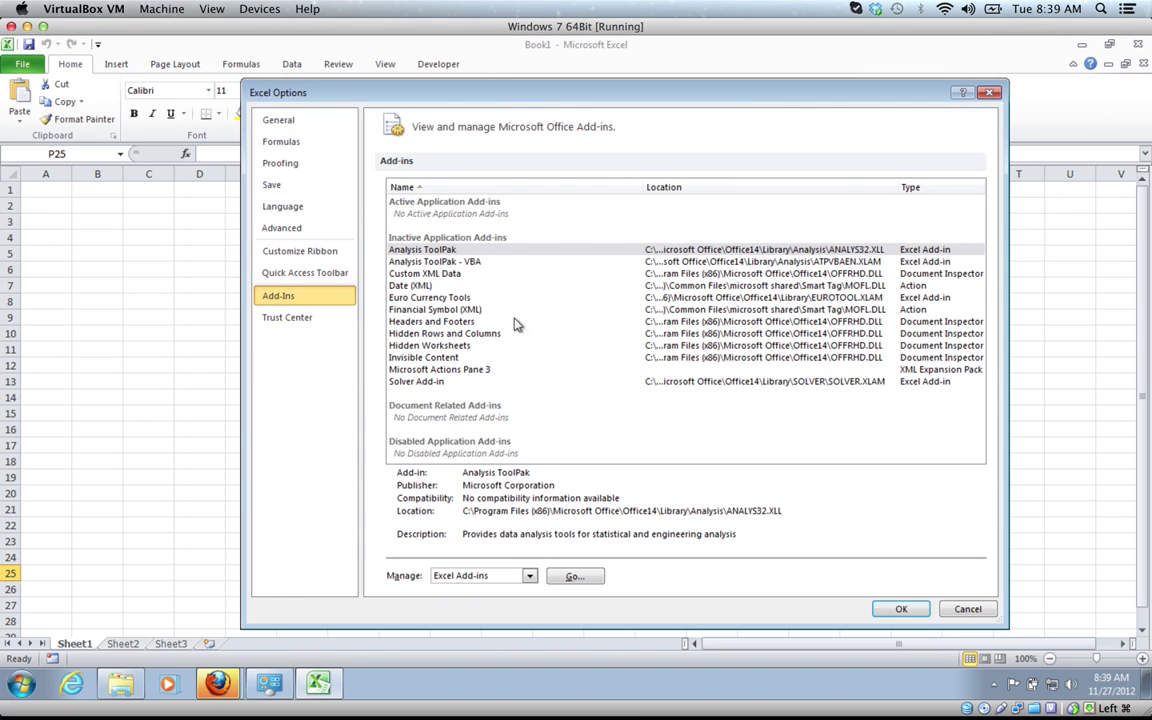
click(574, 579)
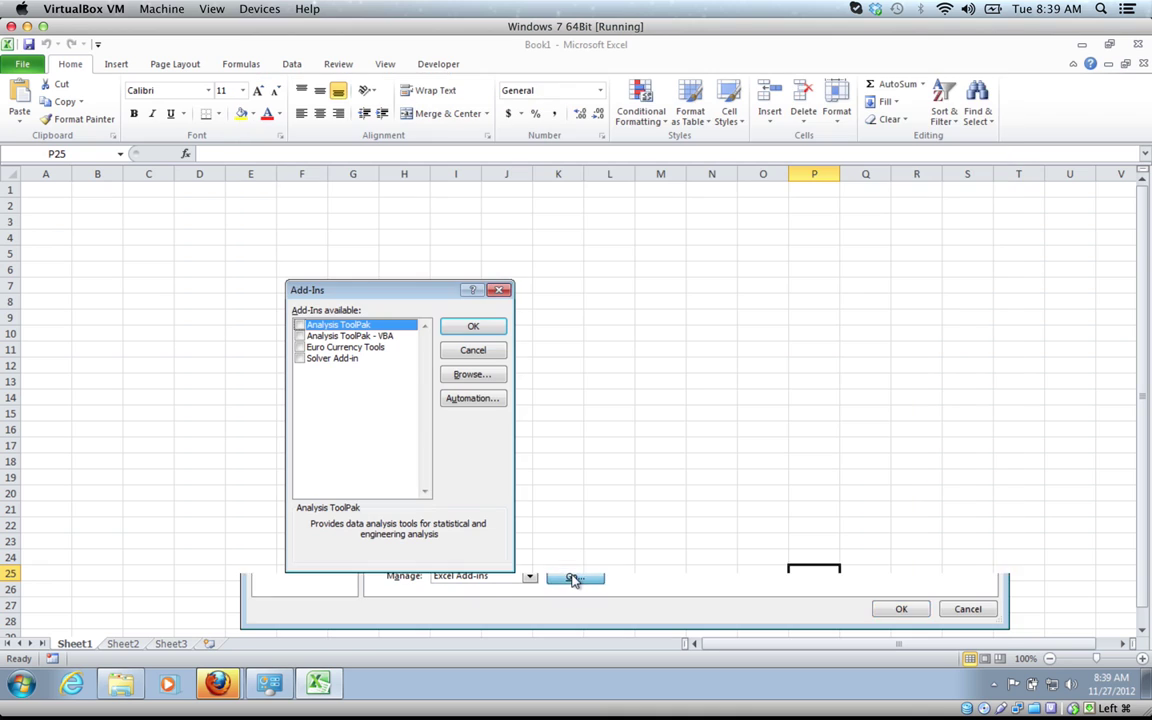
- Load Translate_GoogleAPI_11-27-2012.xlam from the AddIns folder into the available add-ins and accept the add-in selection
click(466, 375)
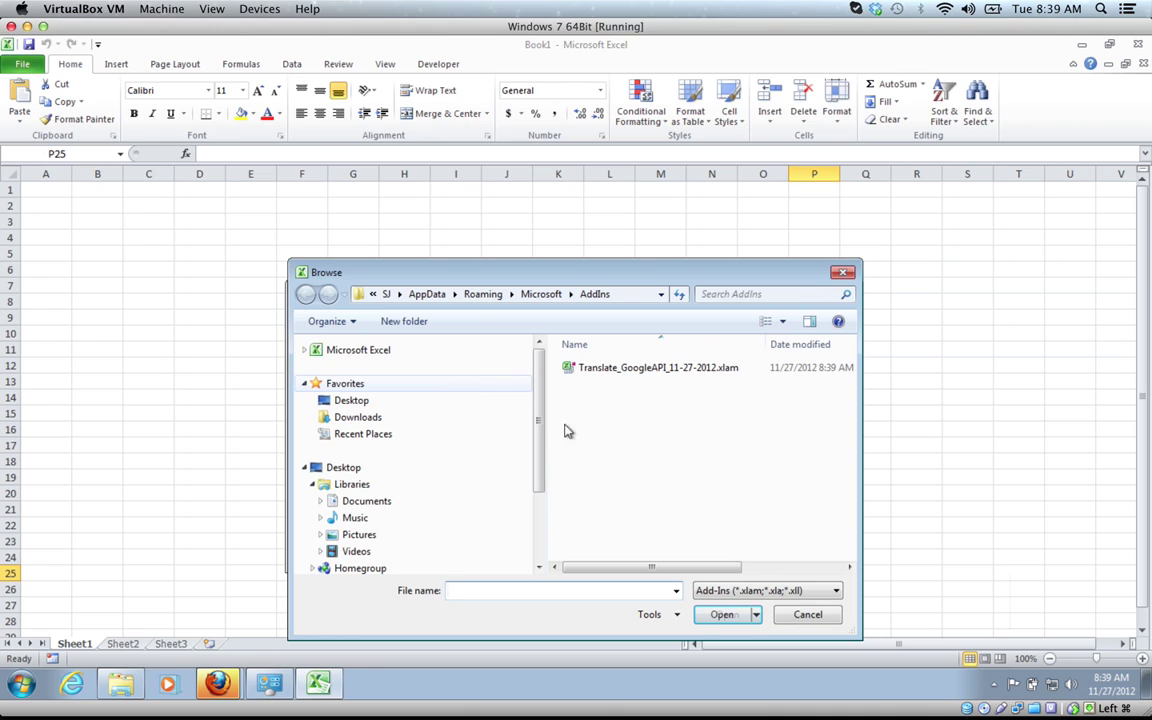
drag(540, 450, 538, 480)
scroll(538, 480, down, 2)
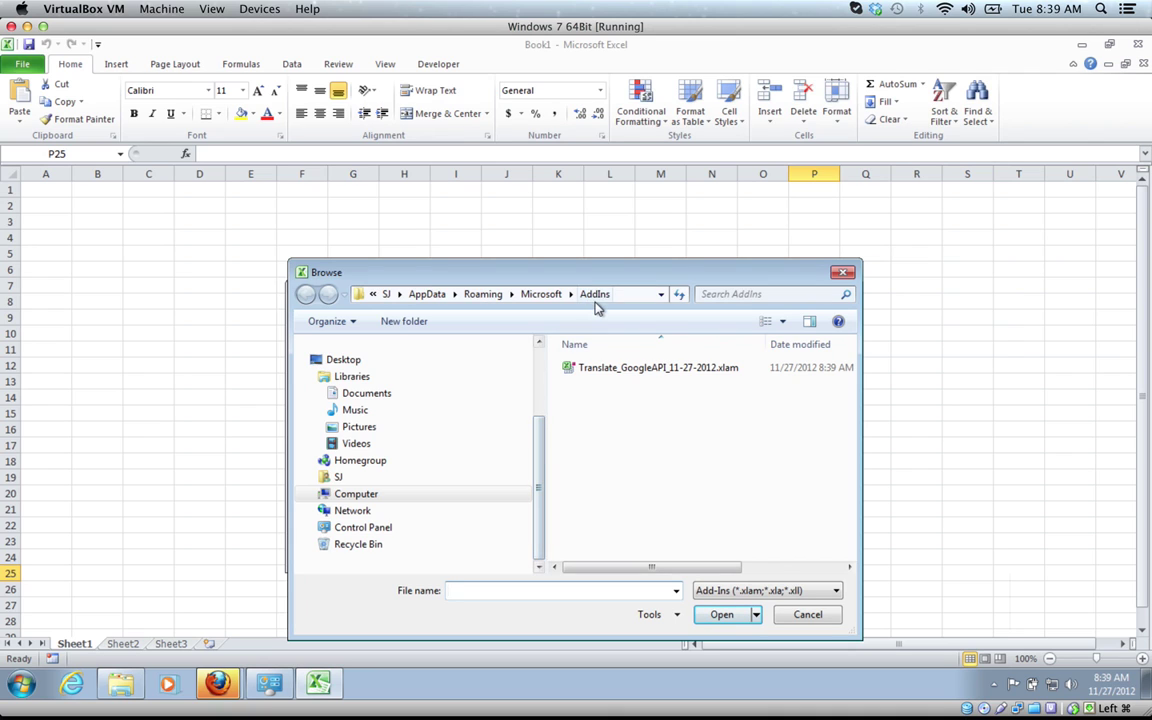
click(627, 370)
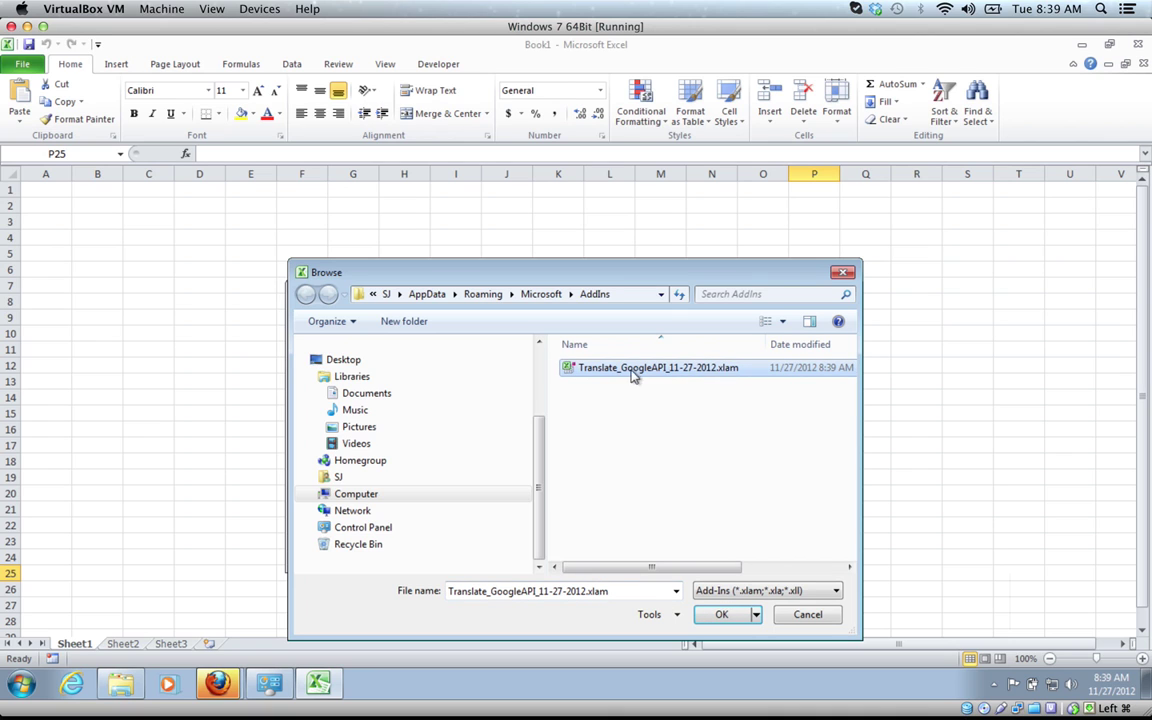
click(724, 615)
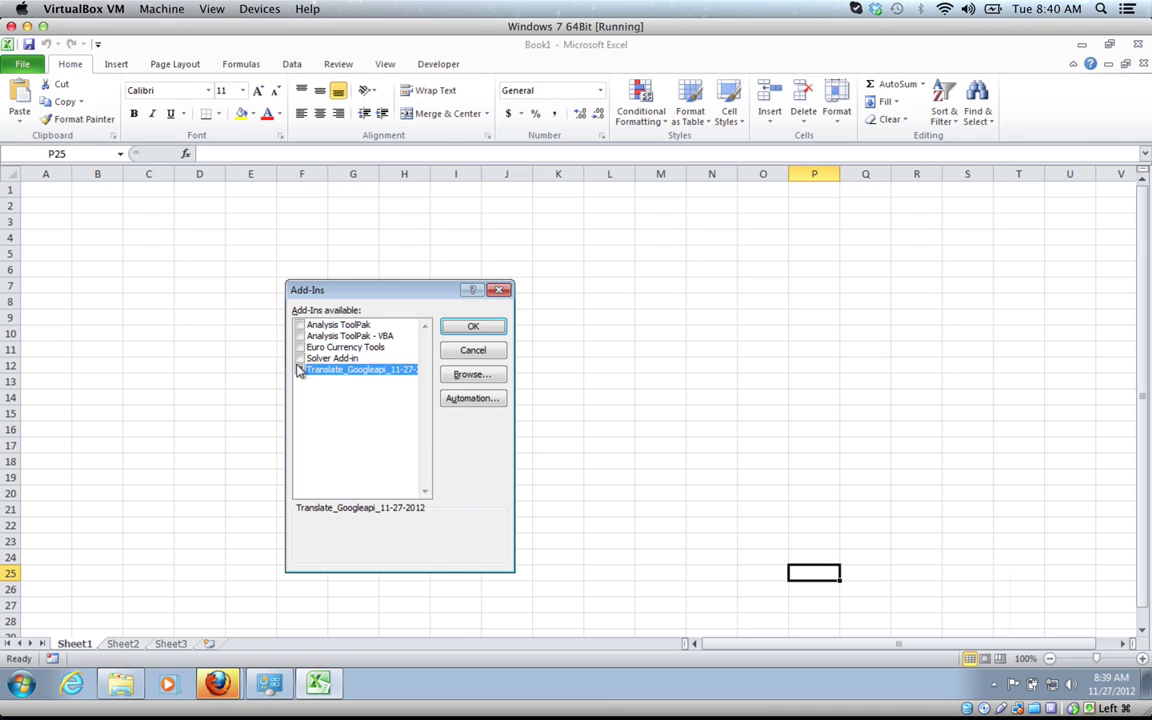
click(300, 370)
click(473, 328)
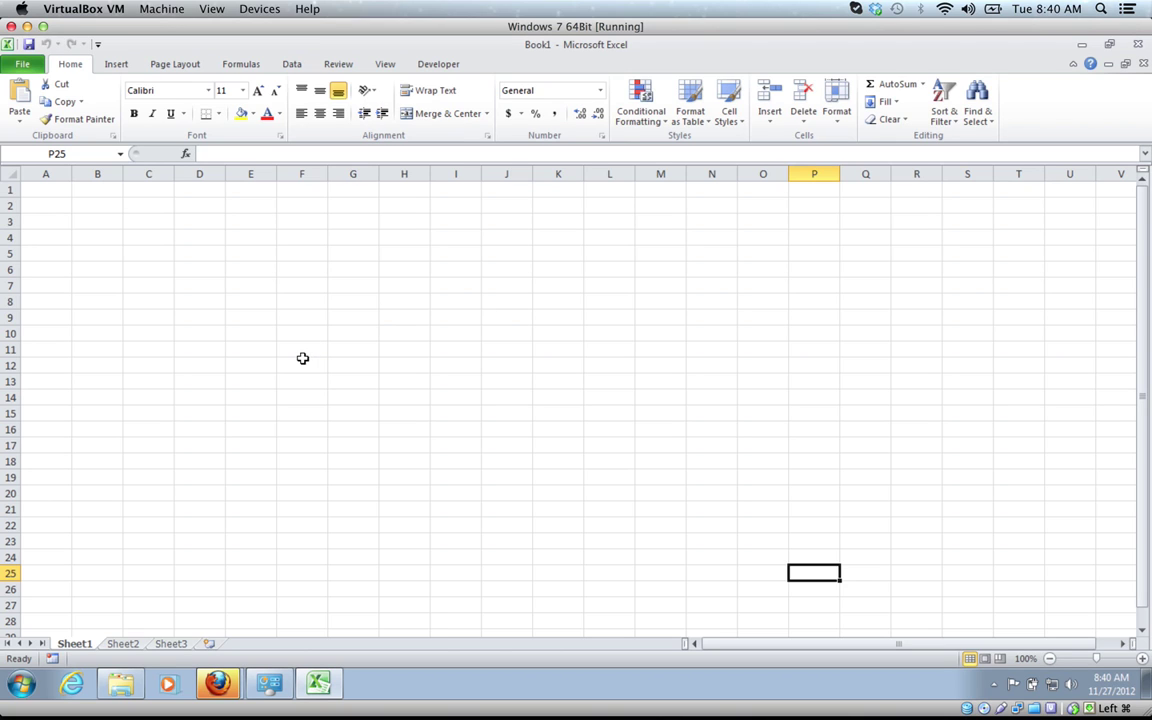
- Enter the words "Hello", "there", "big" and "bird" in cells C5 to F5, one word per cell
click(150, 256)
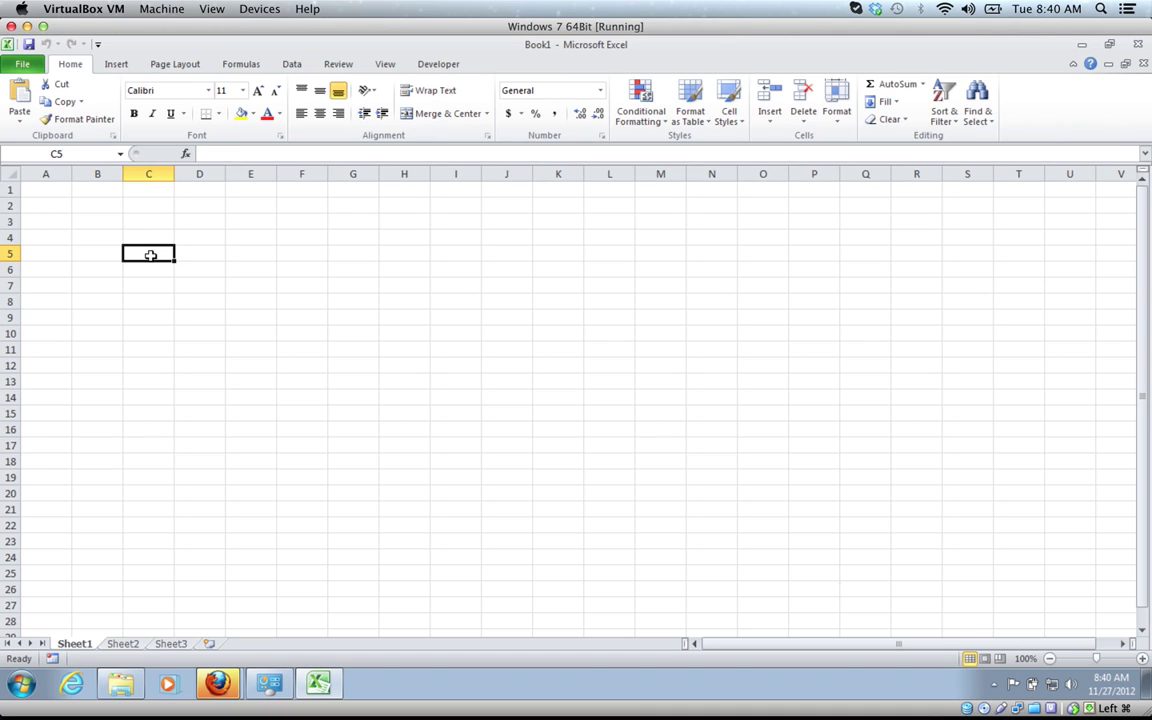
text(Hello)
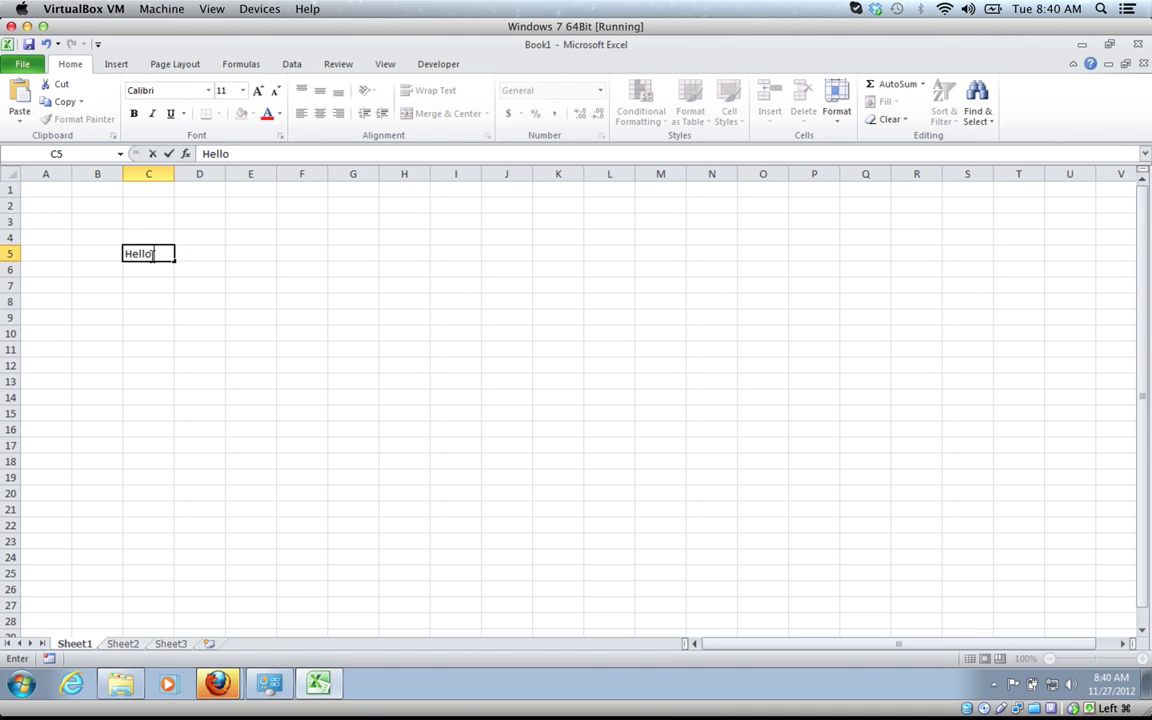
key(Tab)
text(There)
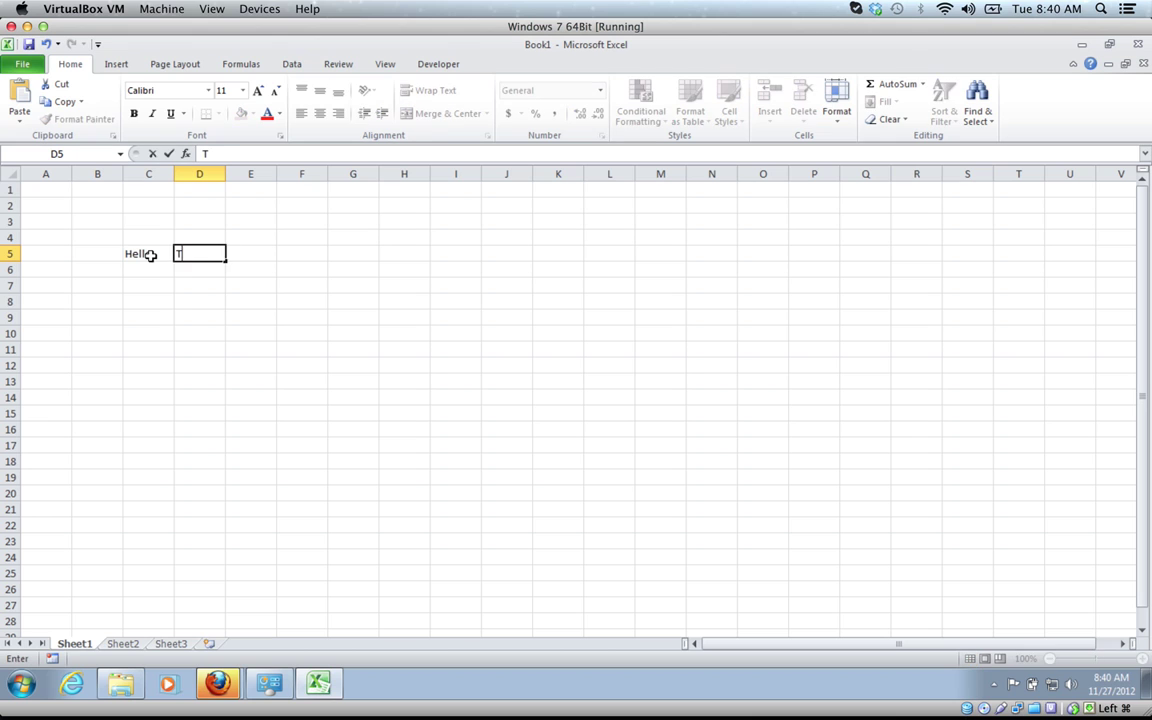
key(BackSpace)
key(BackSpace)
key(BackSpace)
key(BackSpace)
key(BackSpace)
text(there)
key(Tab)
text(big)
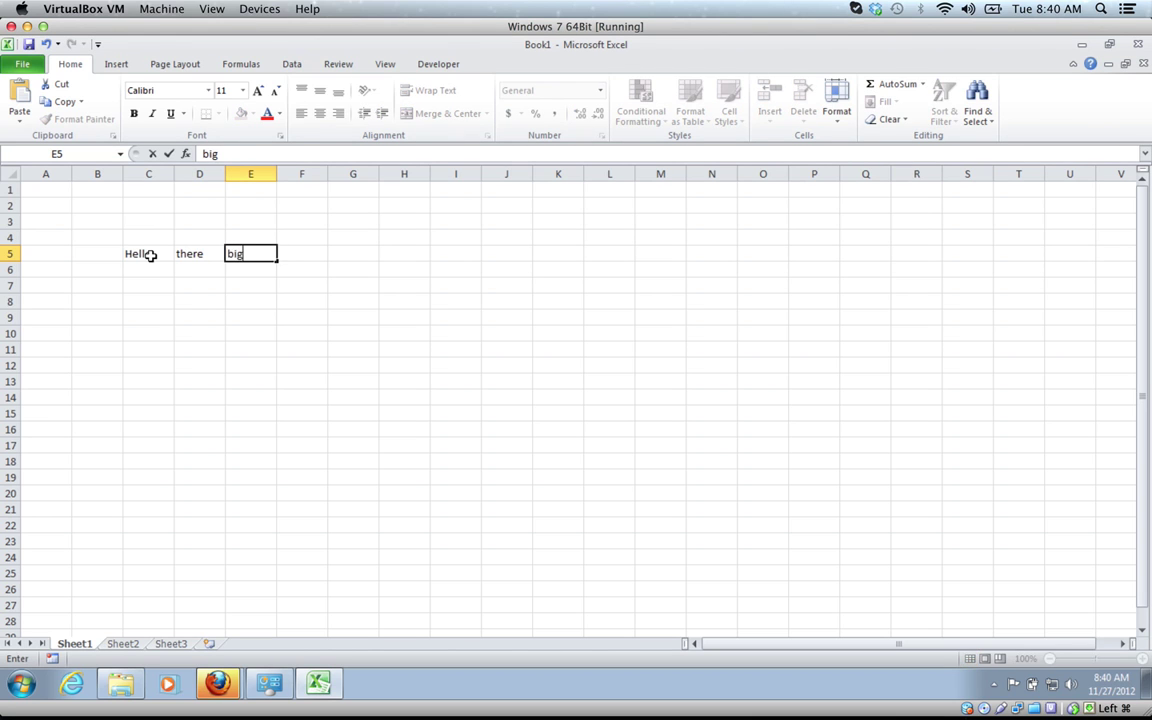
key(Tab)
text(bird)
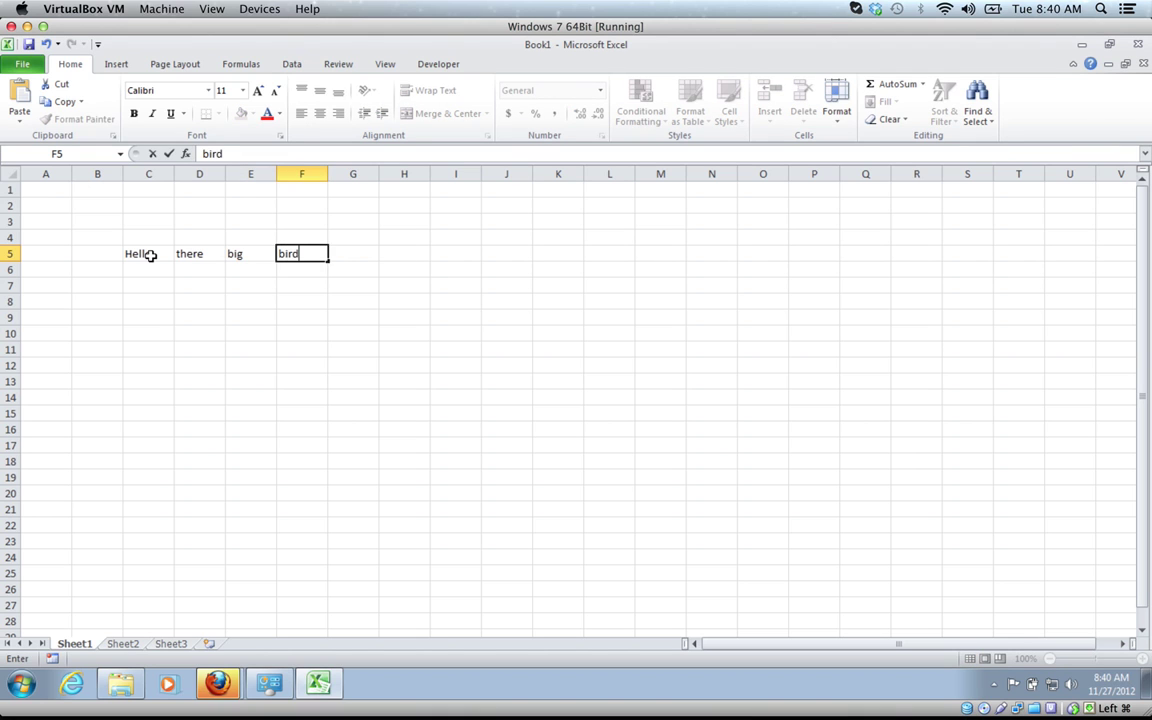
key(Return)
- Enter the sample text "Hello ther big bid" in cell C6
text(Hello)
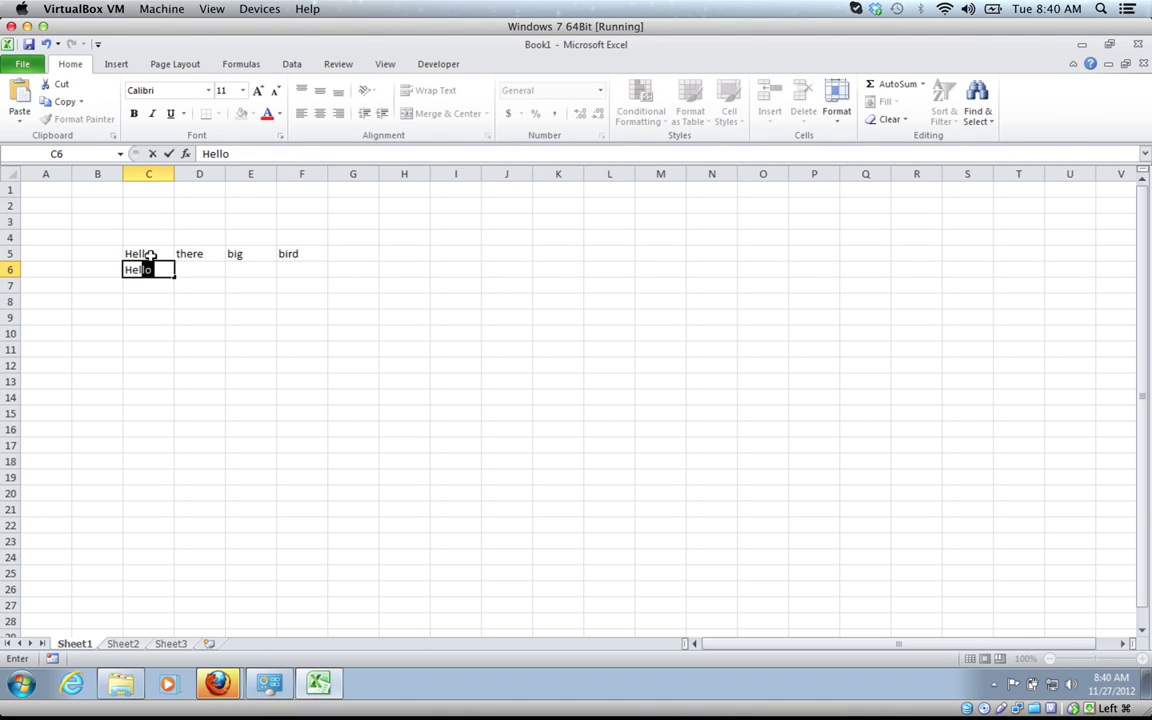
text( ther big bid)
key(Return)
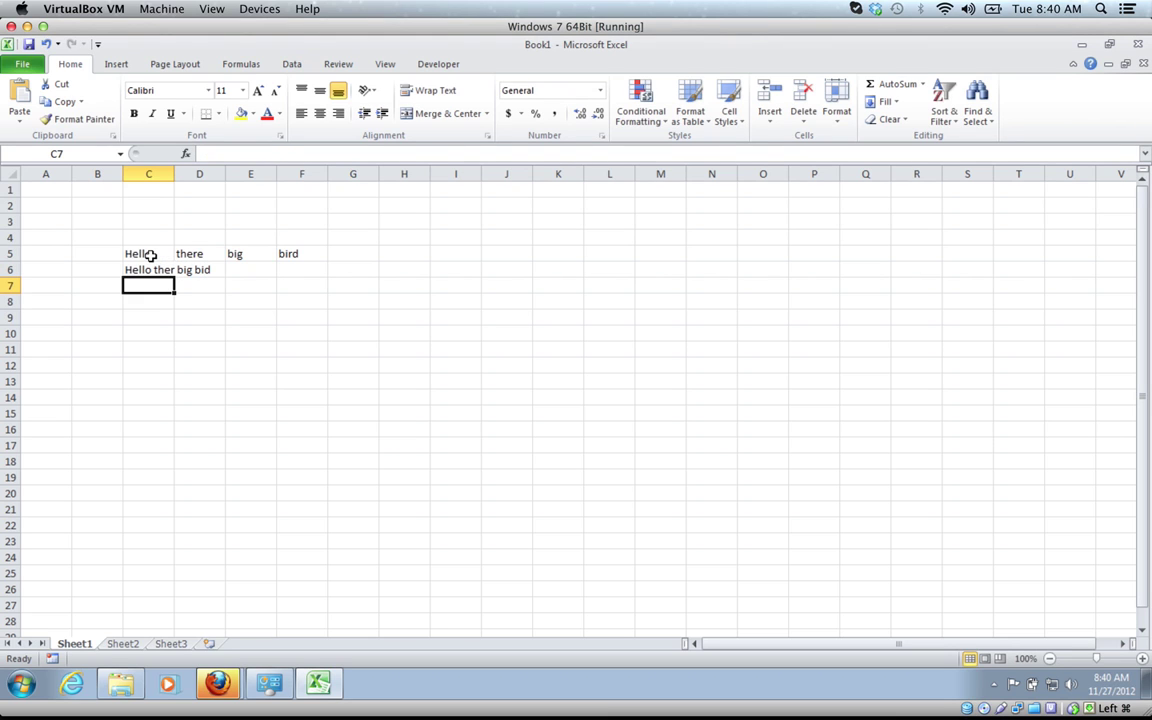
- Enter the numbers 10 in cell H6 and 20 in cell H7, and make the 20 bold
click(420, 266)
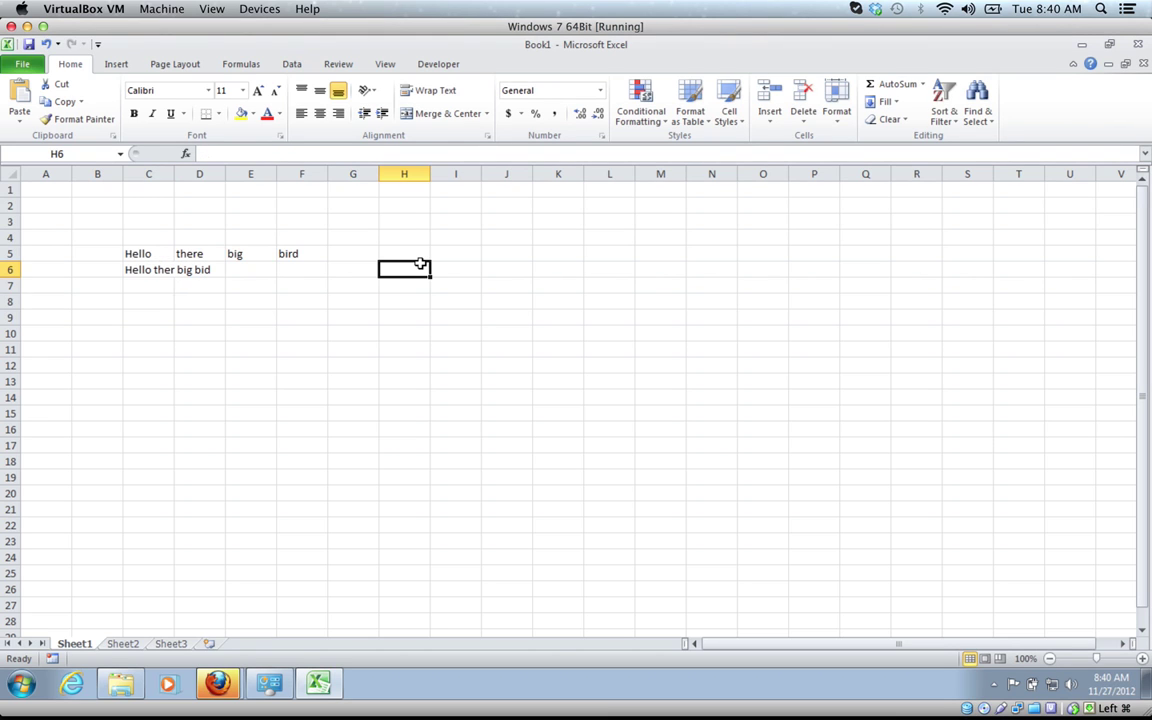
text(10)
key(Return)
text(20)
key(Return)
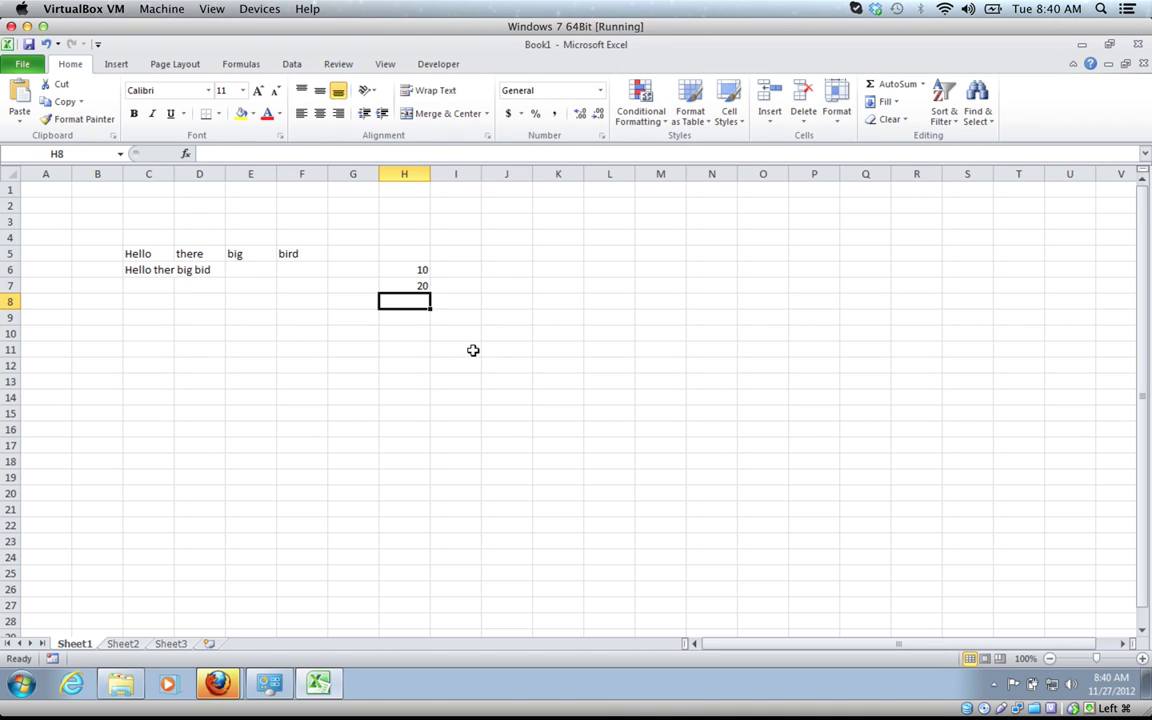
click(426, 287)
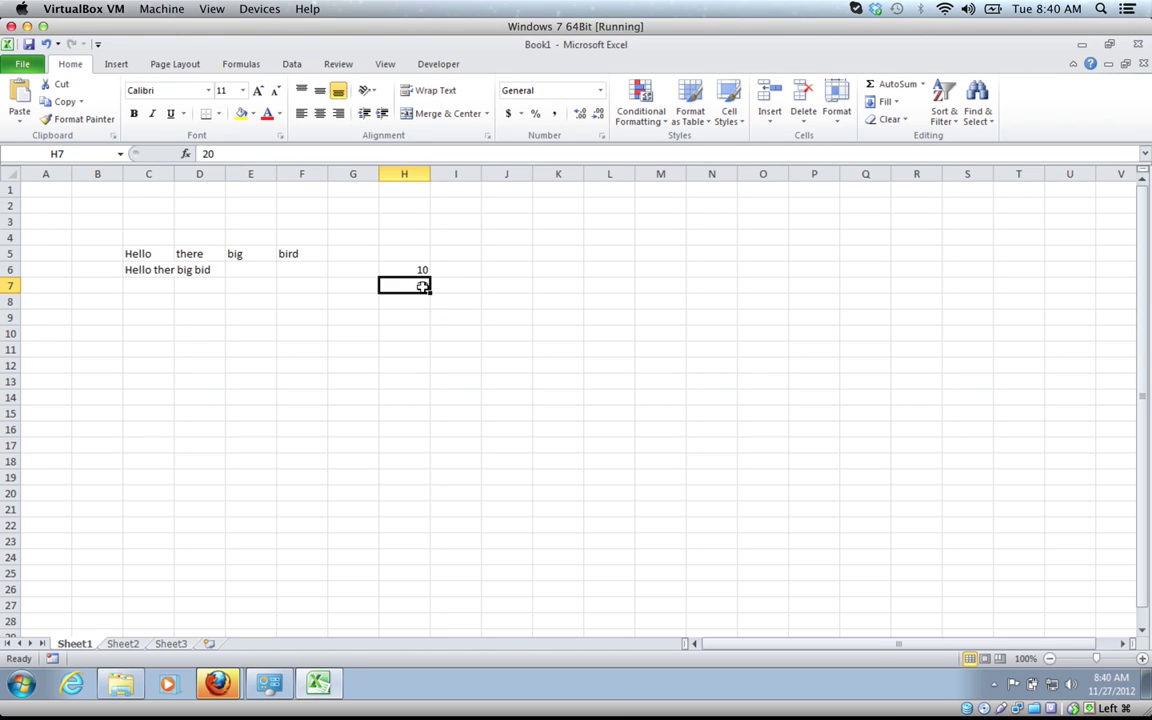
key(ctrl+b)
- Make "there" in D5 bold, italic and underlined, "big" in E5 bold, and "bird" in F5 underlined
click(191, 255)
key(ctrl+b)
key(ctrl+i)
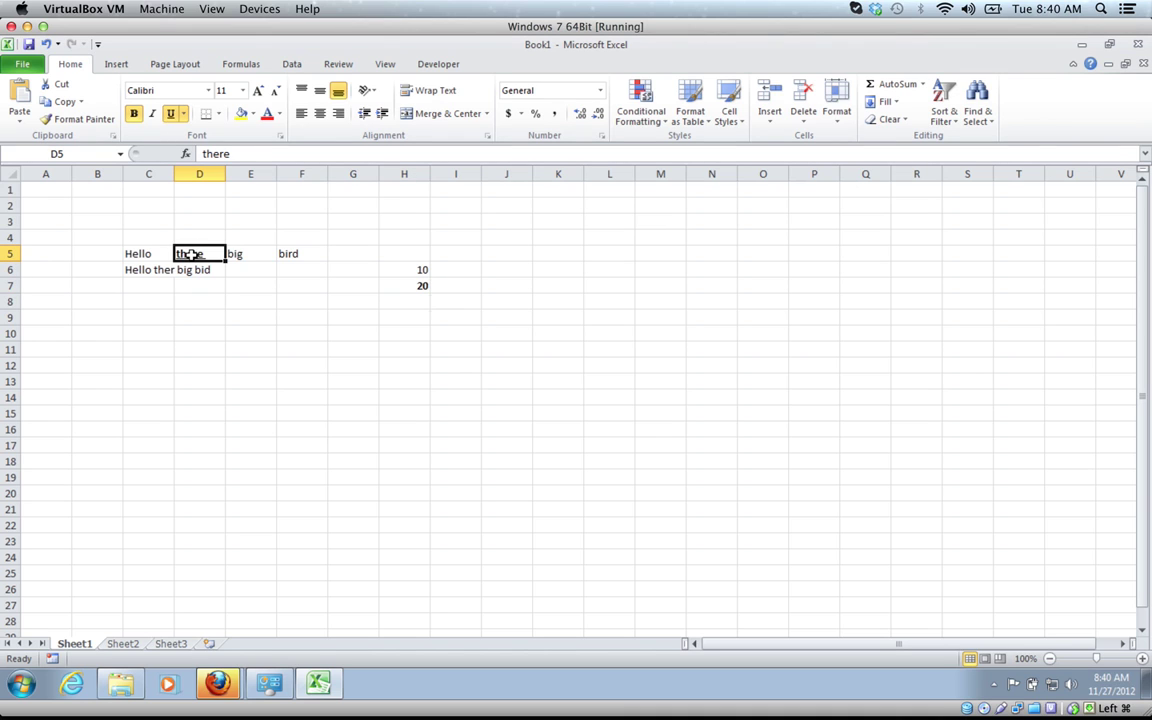
key(ctrl+u)
click(234, 254)
key(ctrl+b)
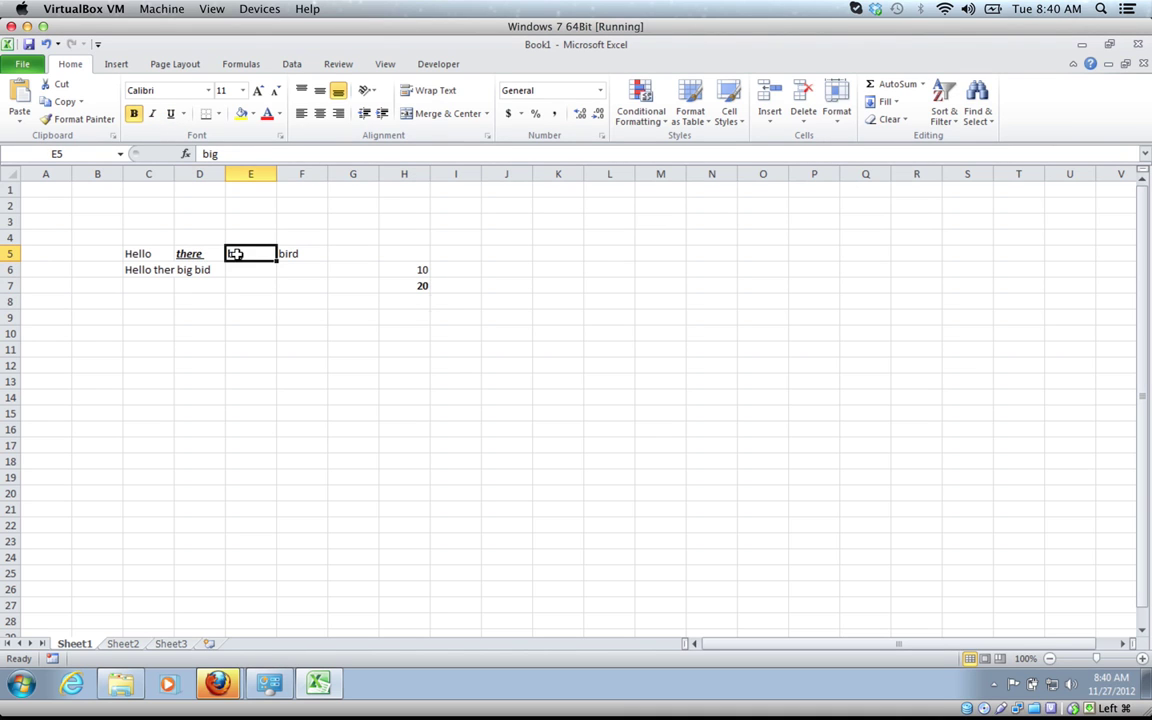
click(290, 254)
key(ctrl+u)
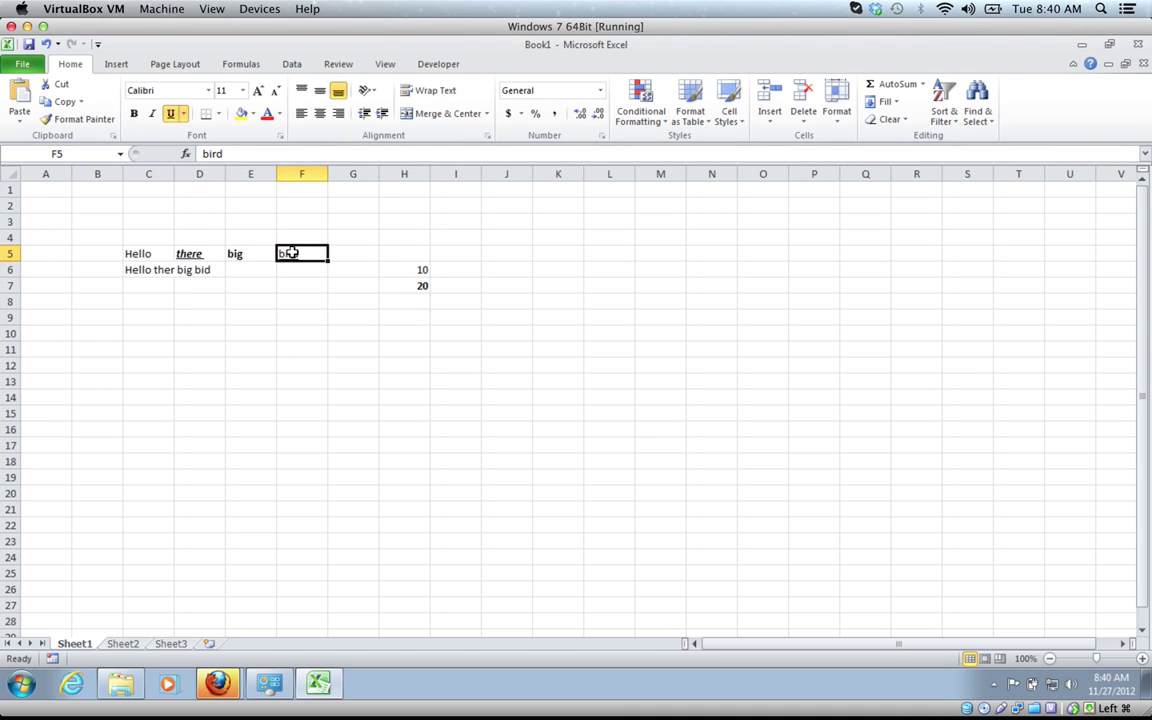
- Set the font size of the number in cell H6 to 18
click(400, 268)
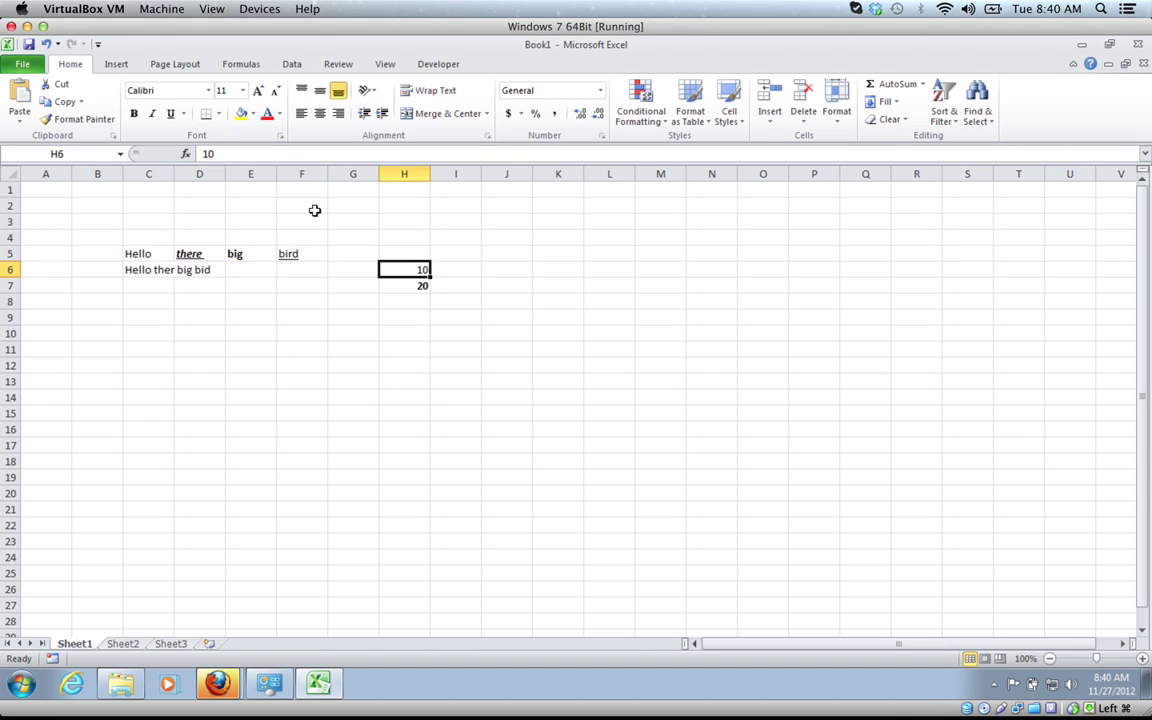
click(243, 90)
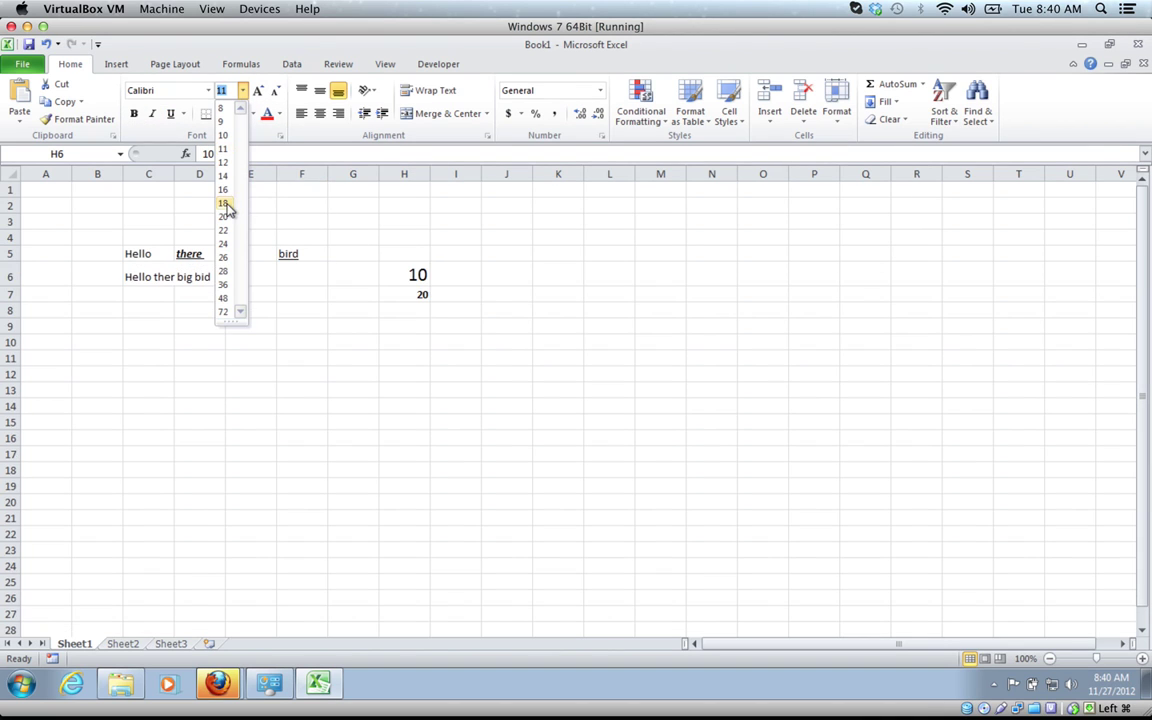
click(227, 204)
click(294, 384)
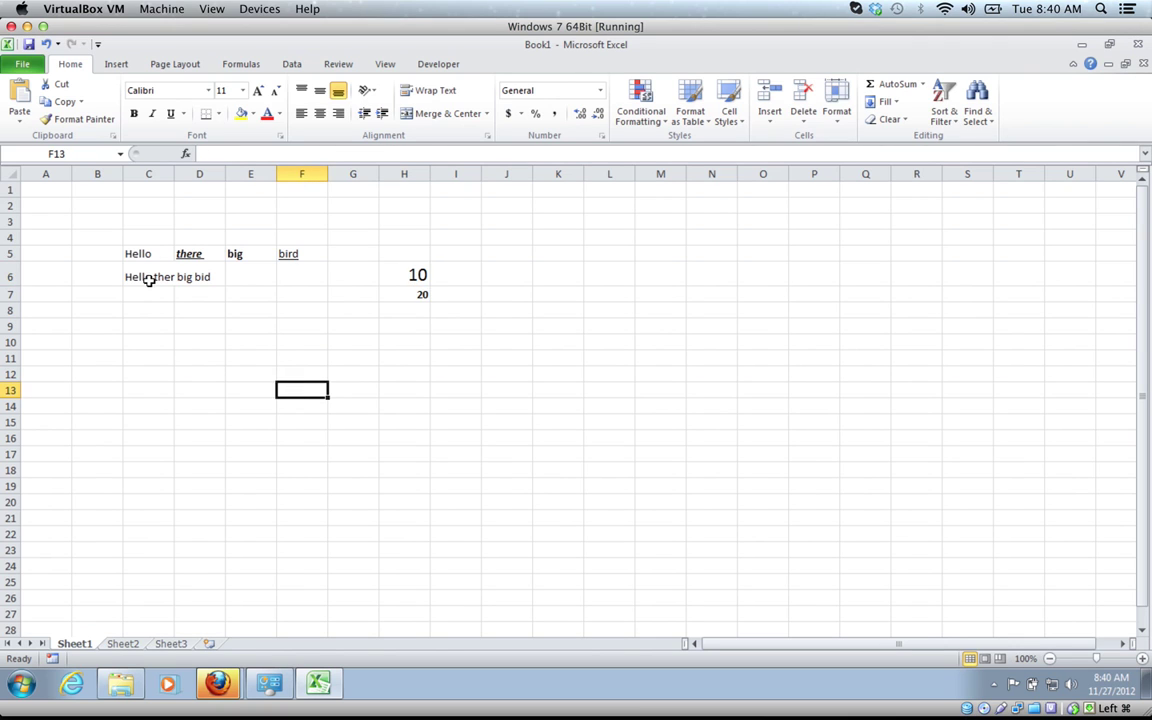
- Set the font size of the sentence in cell C6 to 48 and fill the cell with yellow
click(148, 280)
click(243, 90)
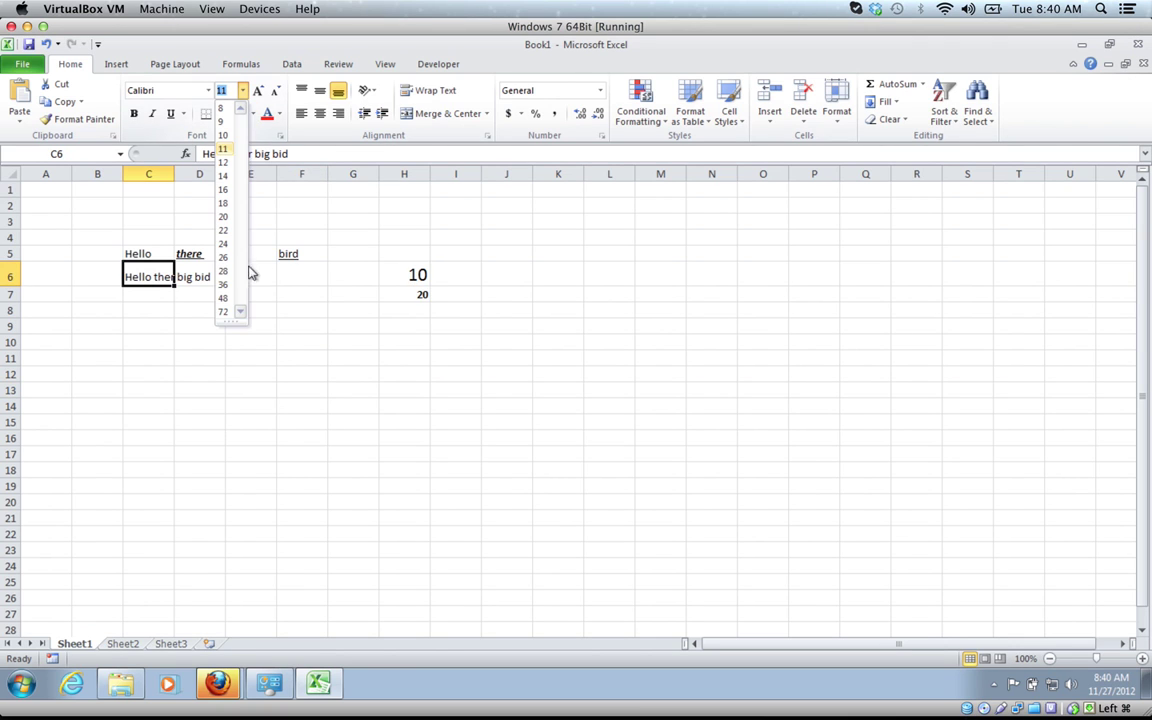
click(227, 298)
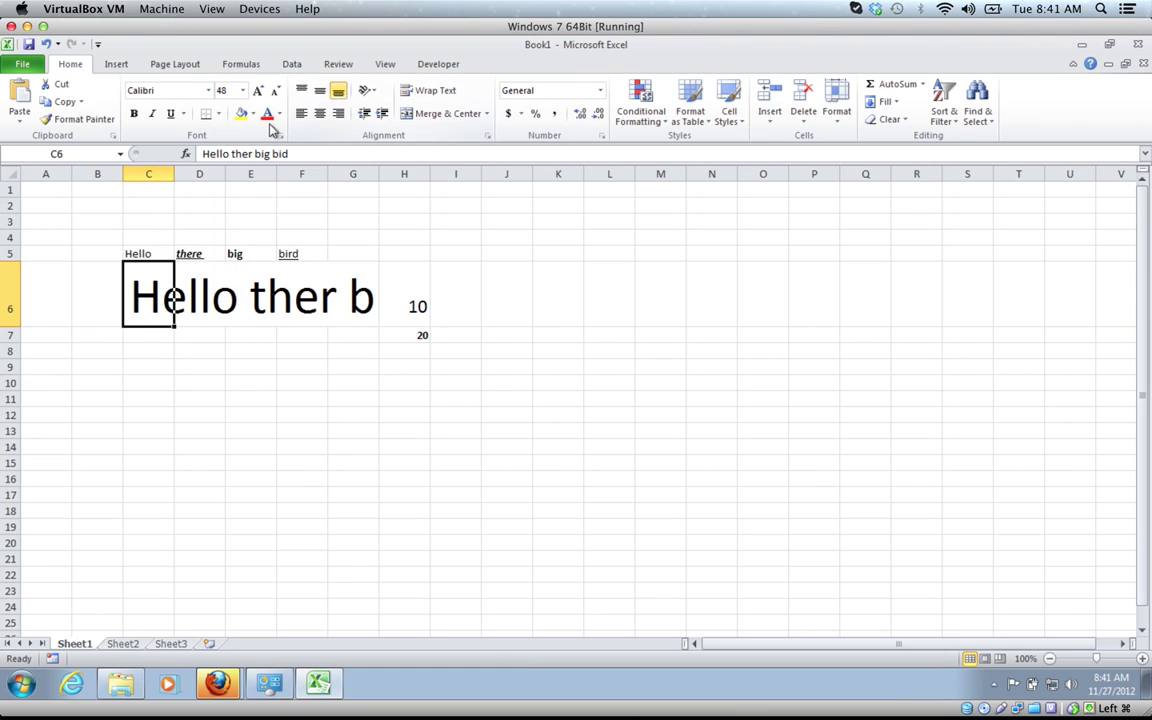
click(240, 114)
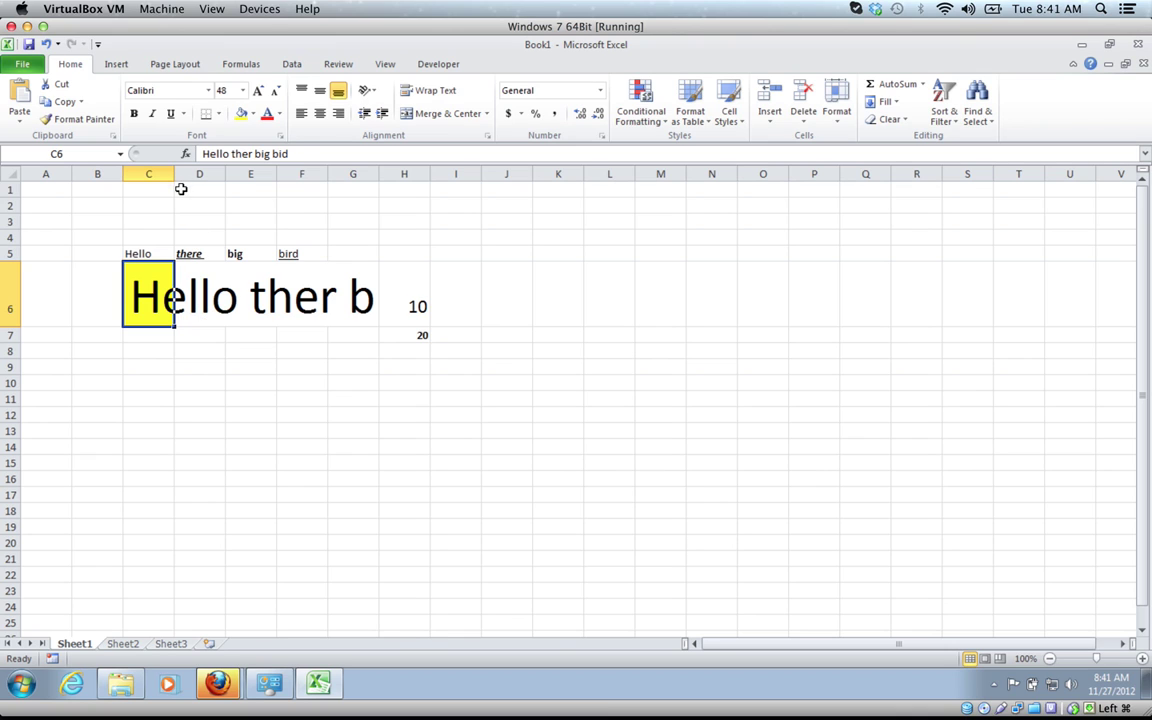
click(262, 398)
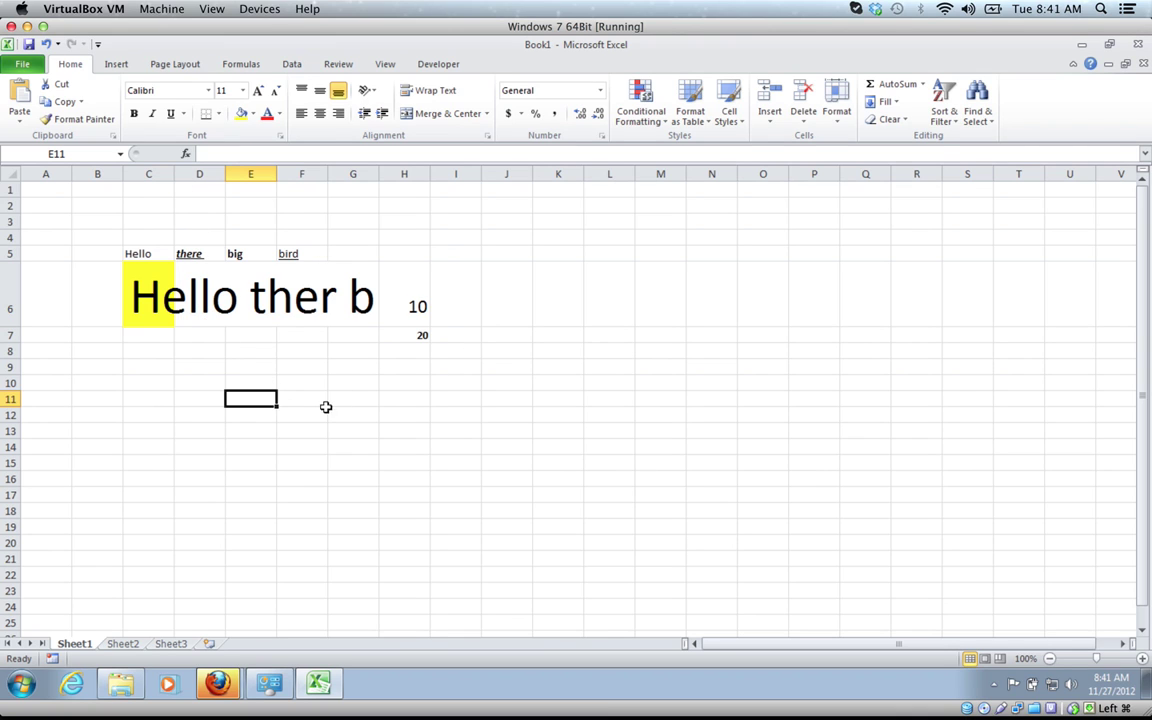
- Run the add-in's translation on Sheet1 with source language en, destination language fr and the Google API key pasted in
click(342, 376)
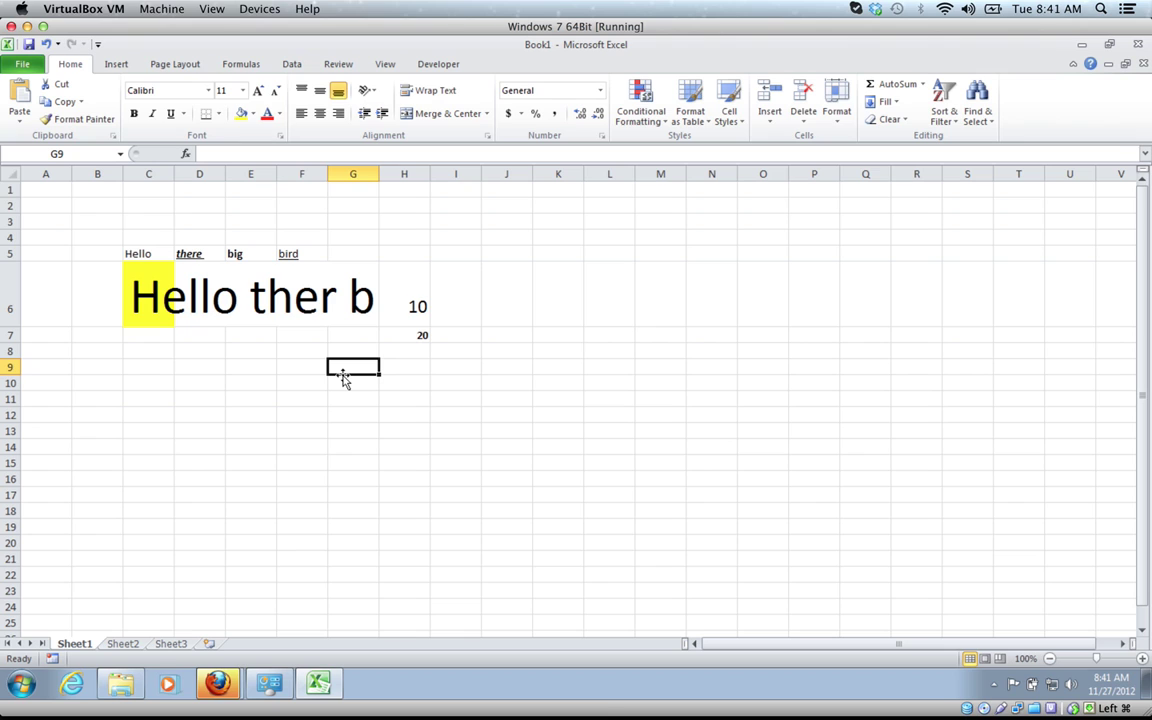
key(ctrl+shift+t)
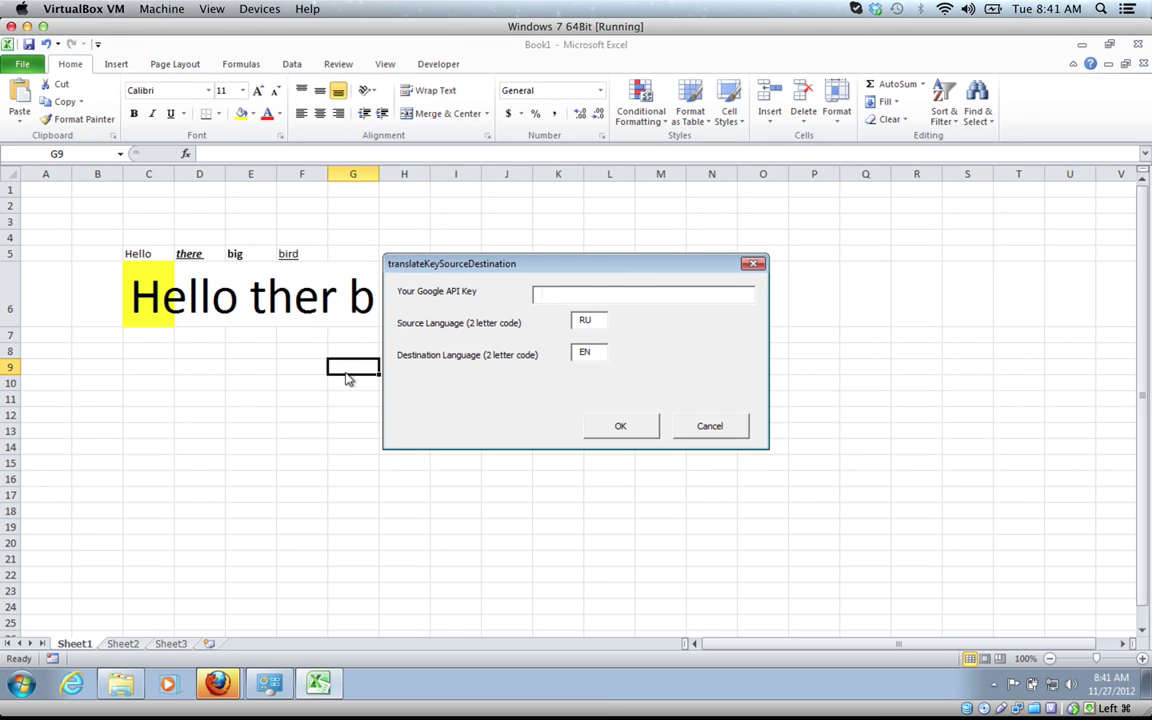
drag(595, 324, 560, 327)
text(en)
key(Tab)
key(ctrl+v)
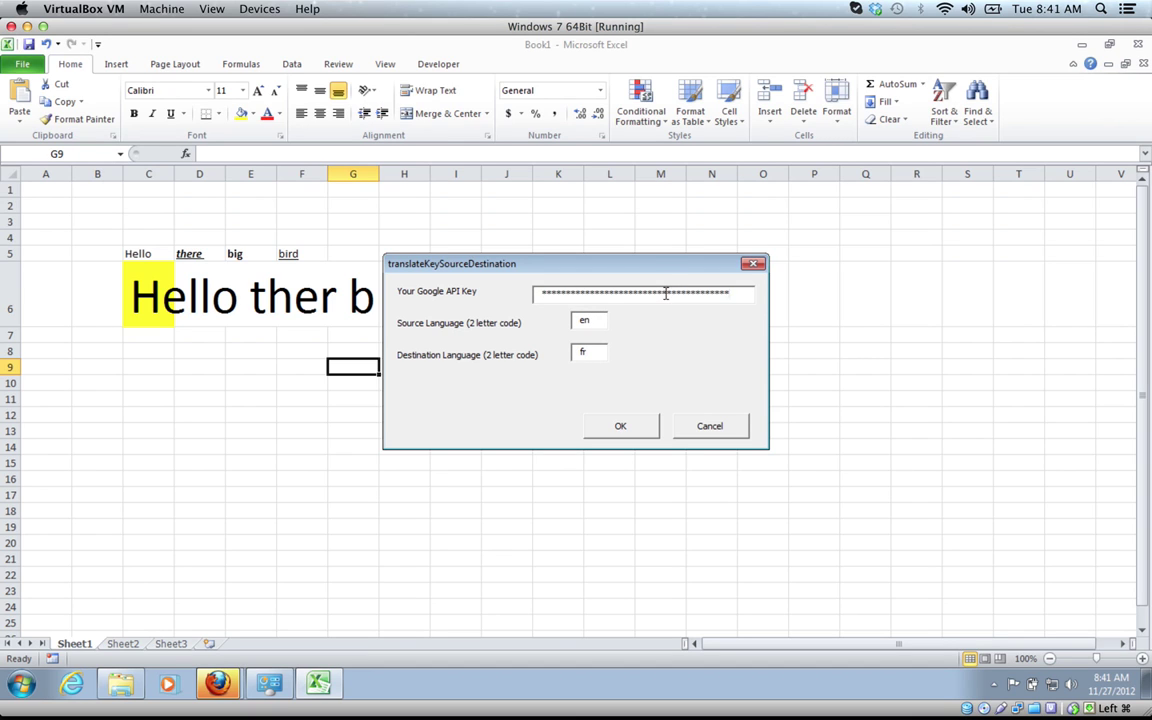
drag(633, 265, 868, 233)
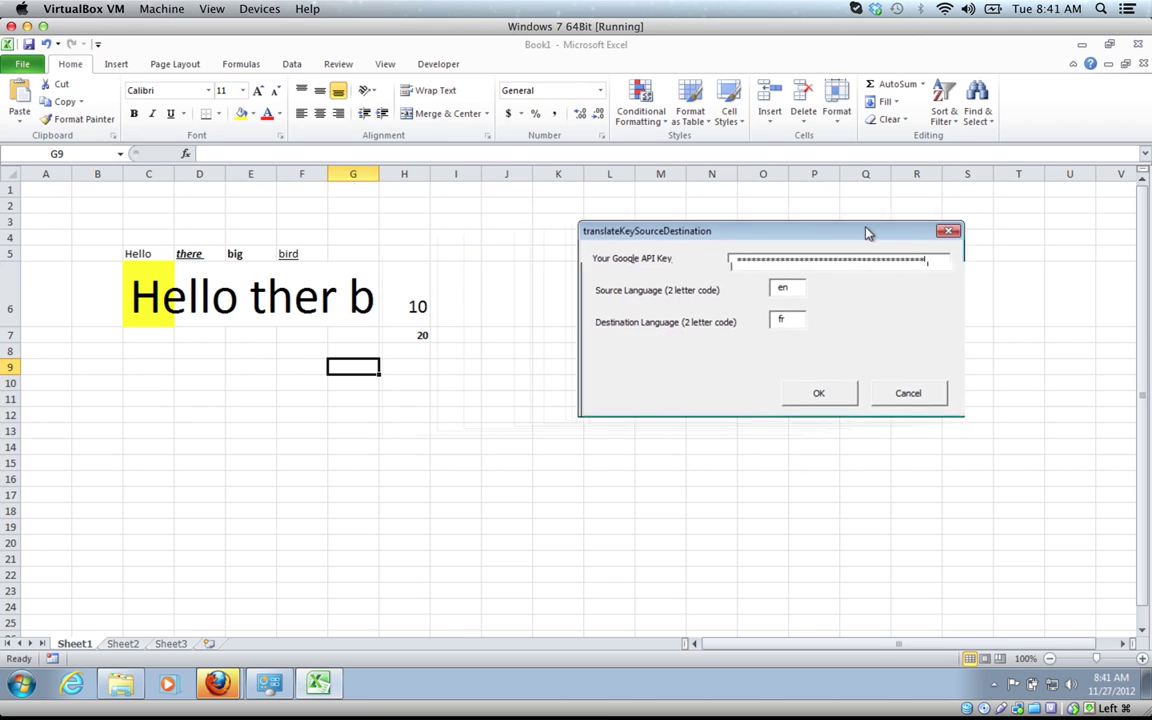
click(850, 392)
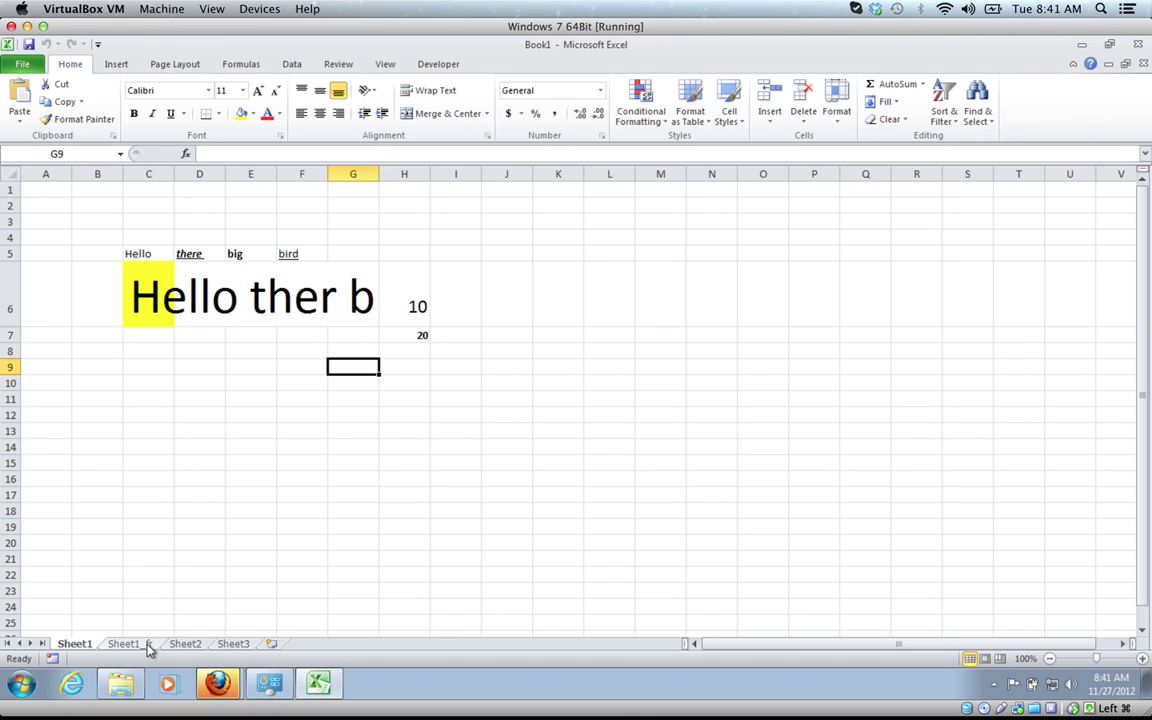
- Compare the translated text, numbers and formatting in Sheet1_fr with the original cells in Sheet1, including the sentence in C6
click(148, 645)
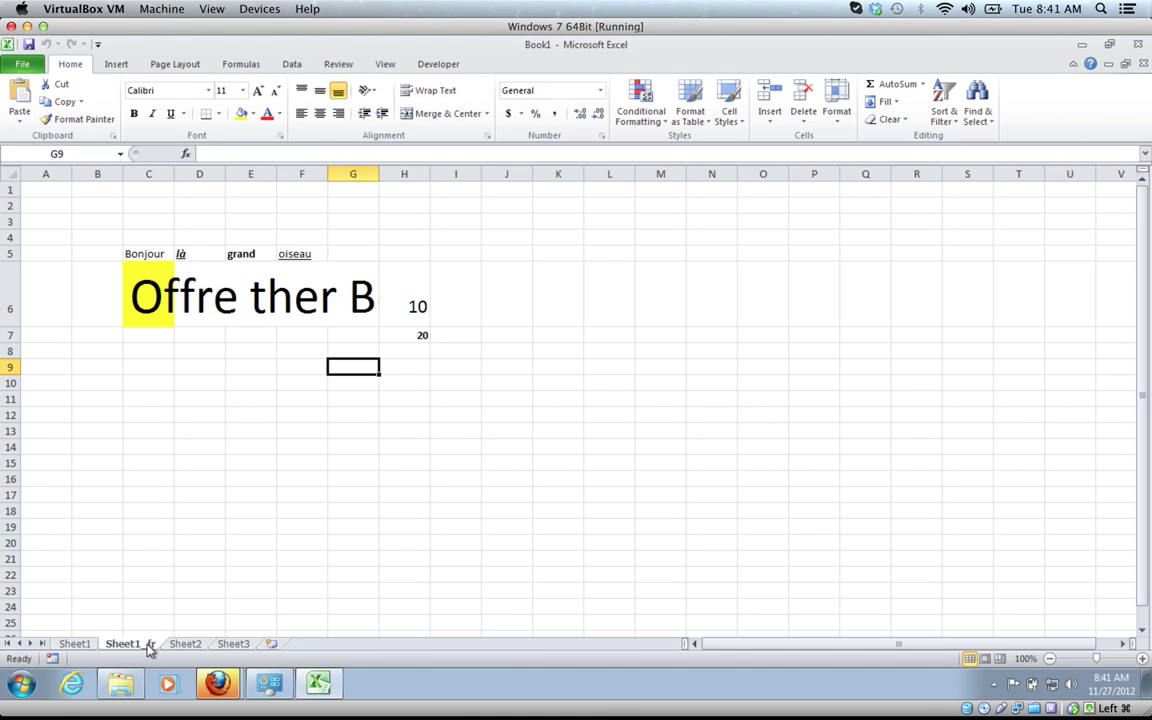
click(180, 285)
click(158, 299)
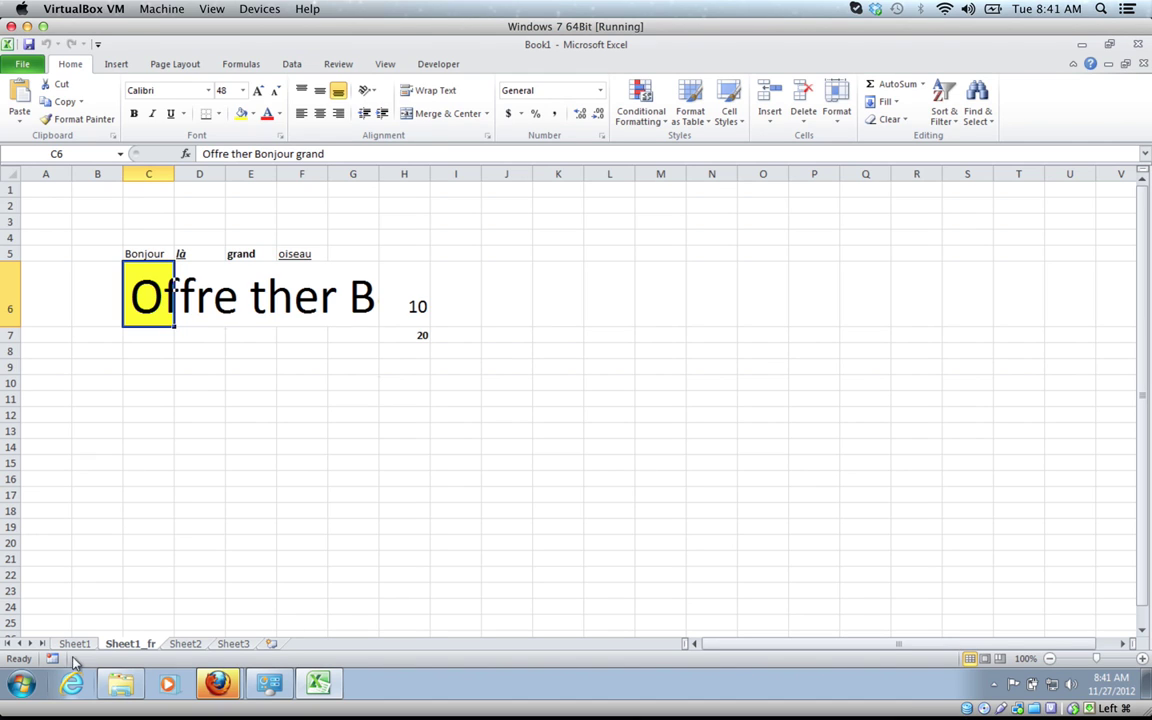
click(409, 325)
click(411, 334)
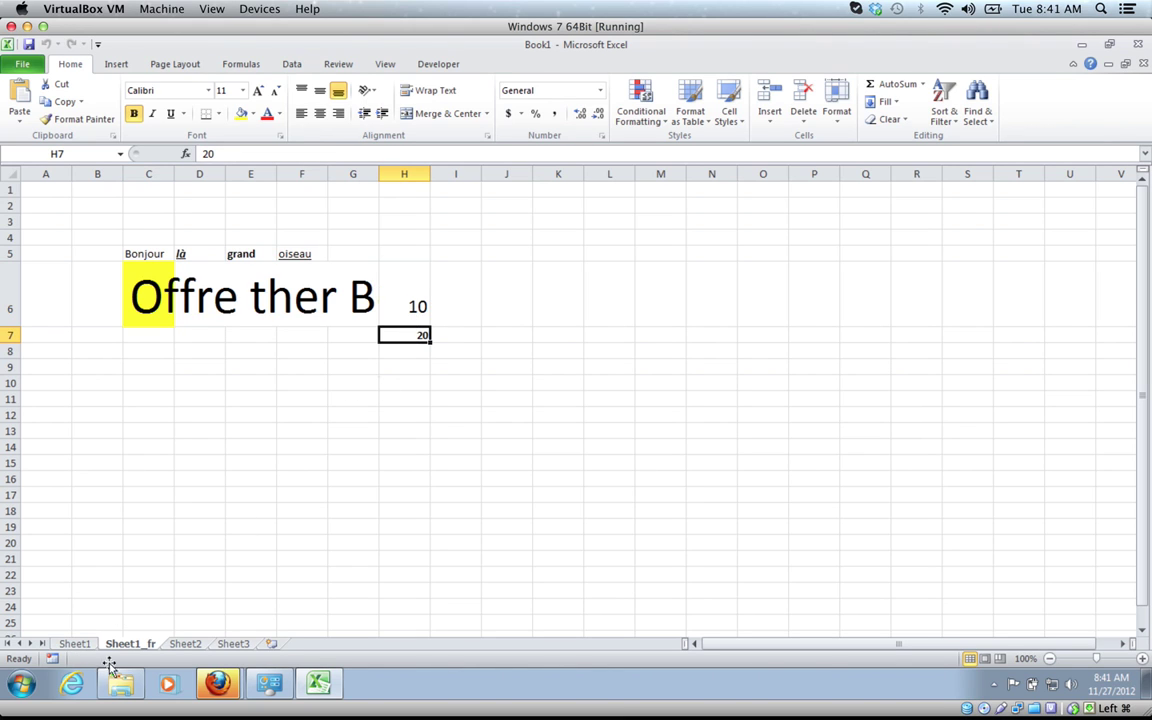
click(78, 645)
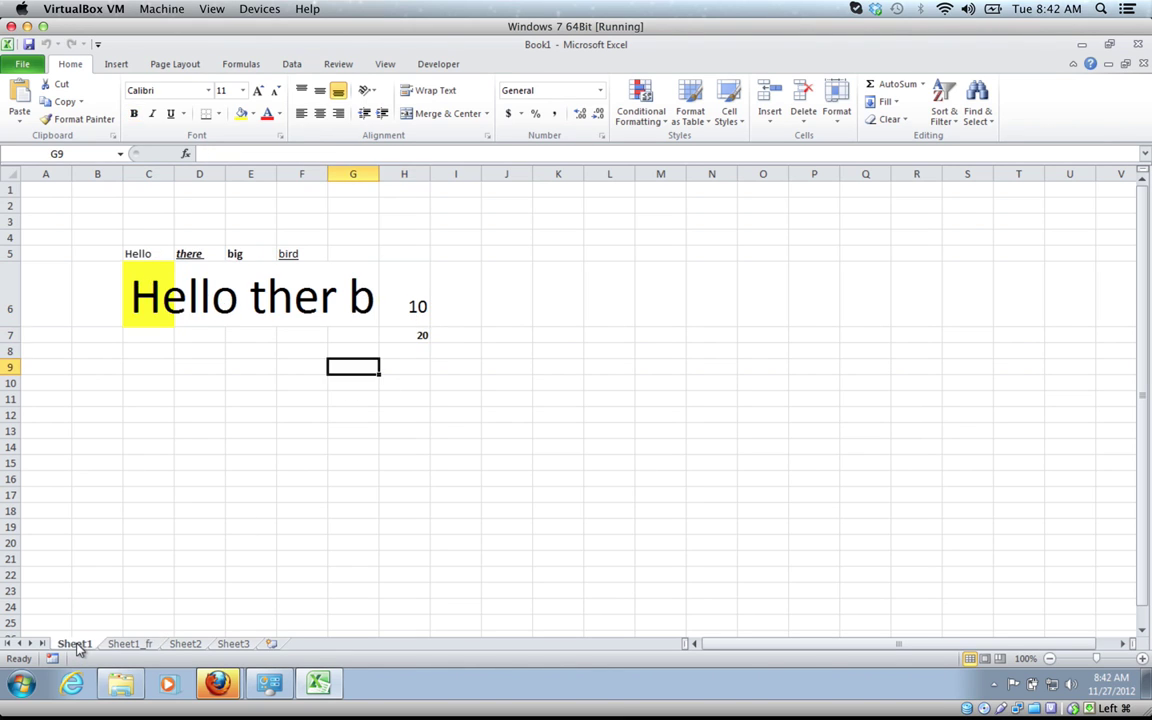
click(284, 292)
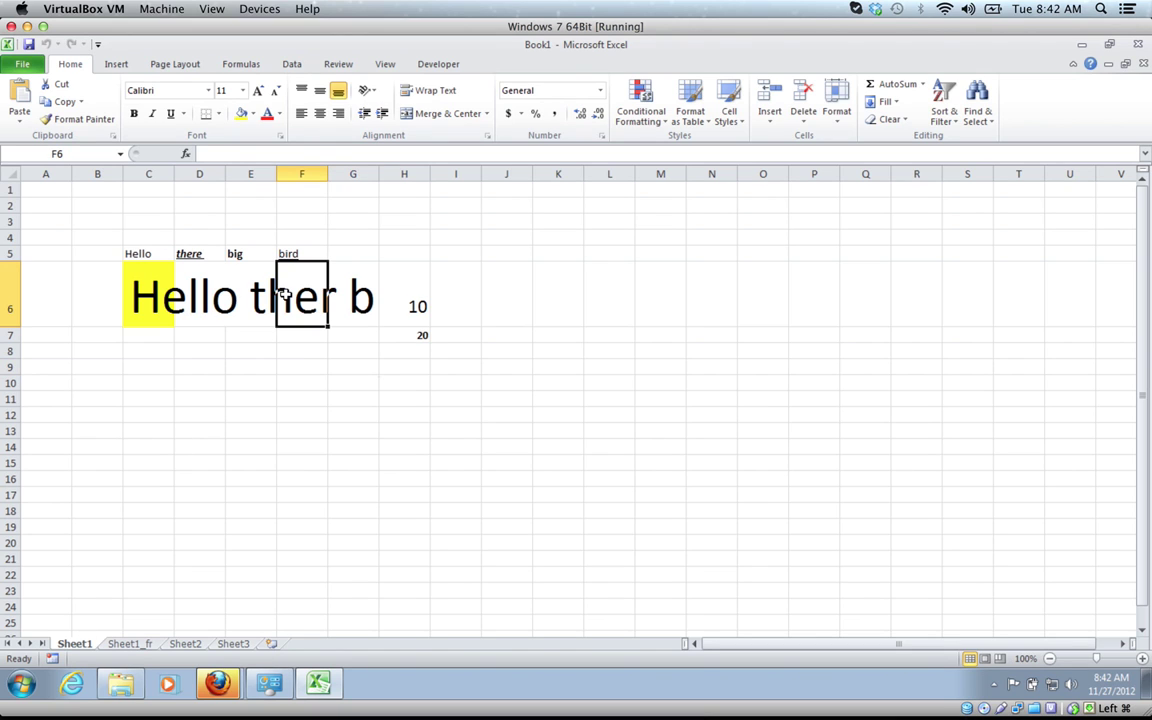
click(152, 310)
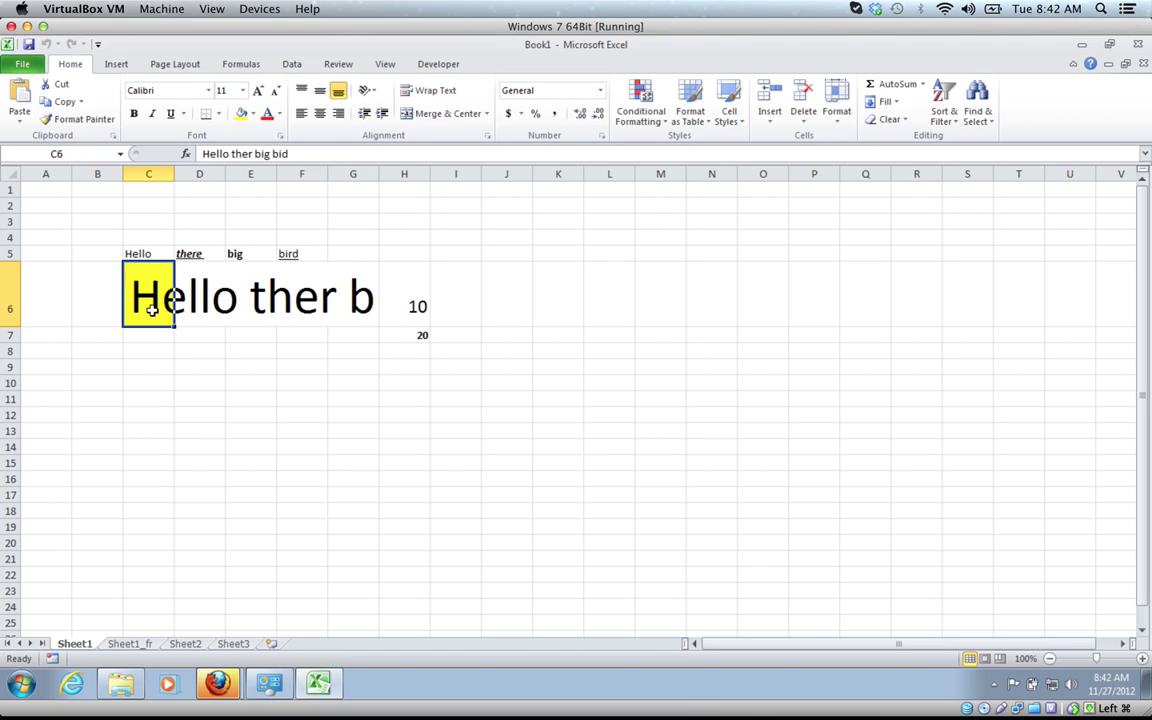
click(127, 646)
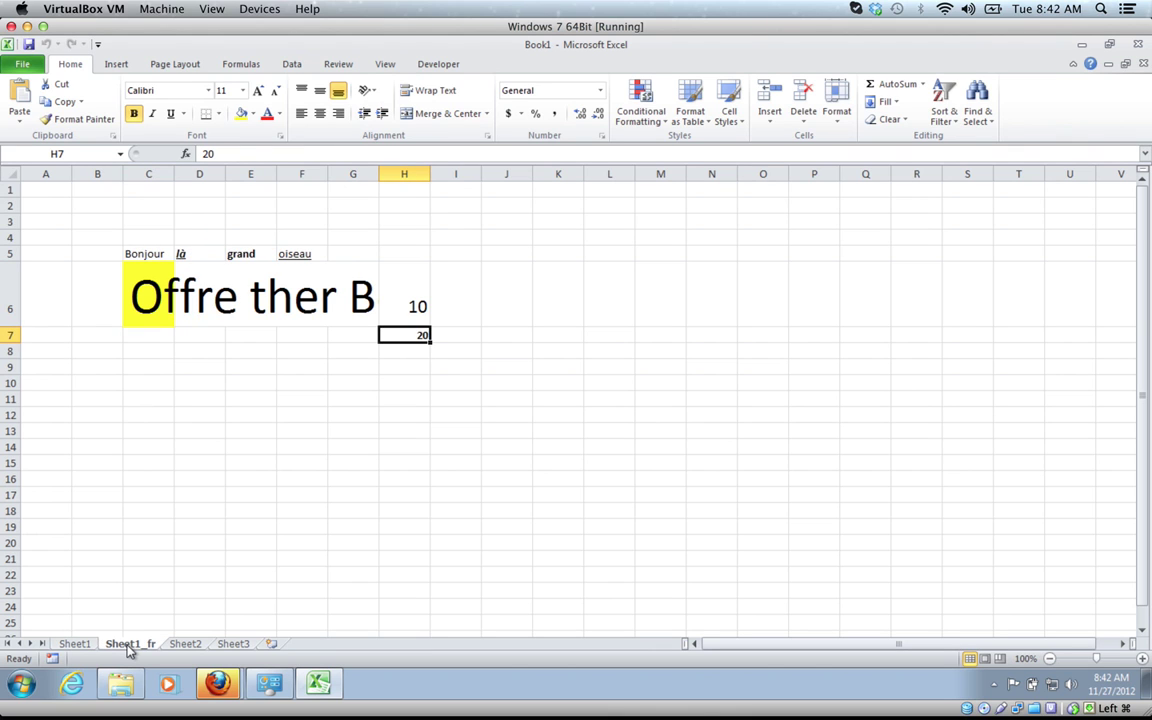
right_click(127, 647)
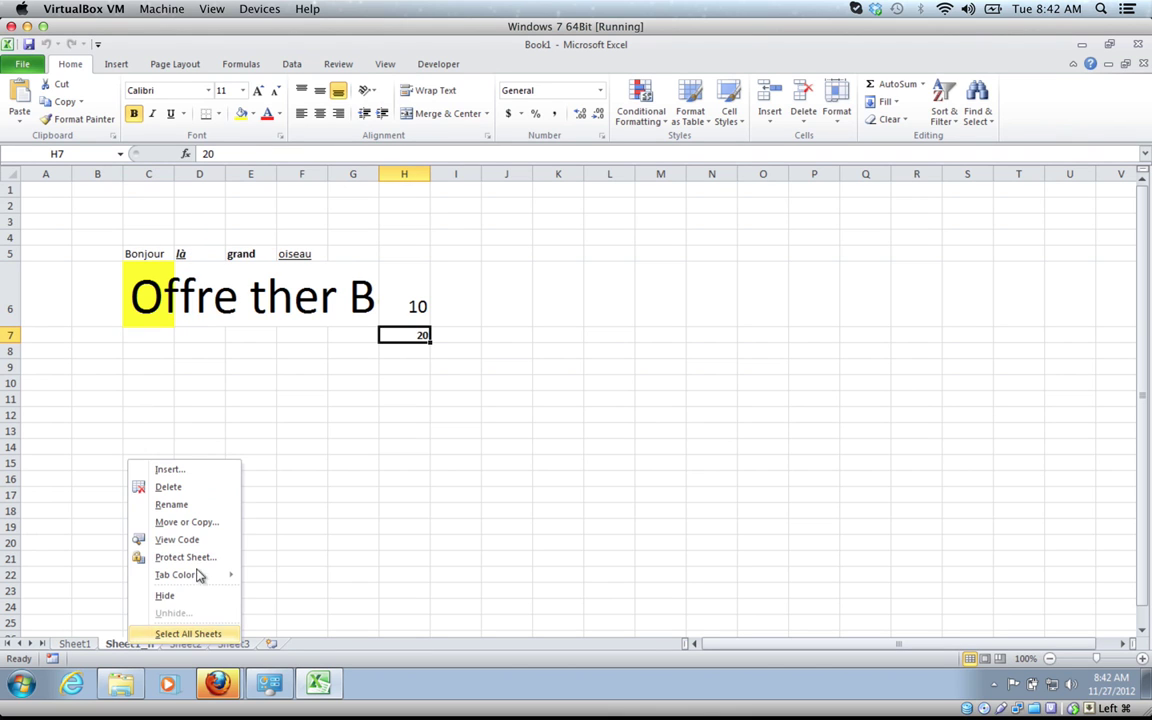
click(168, 487)
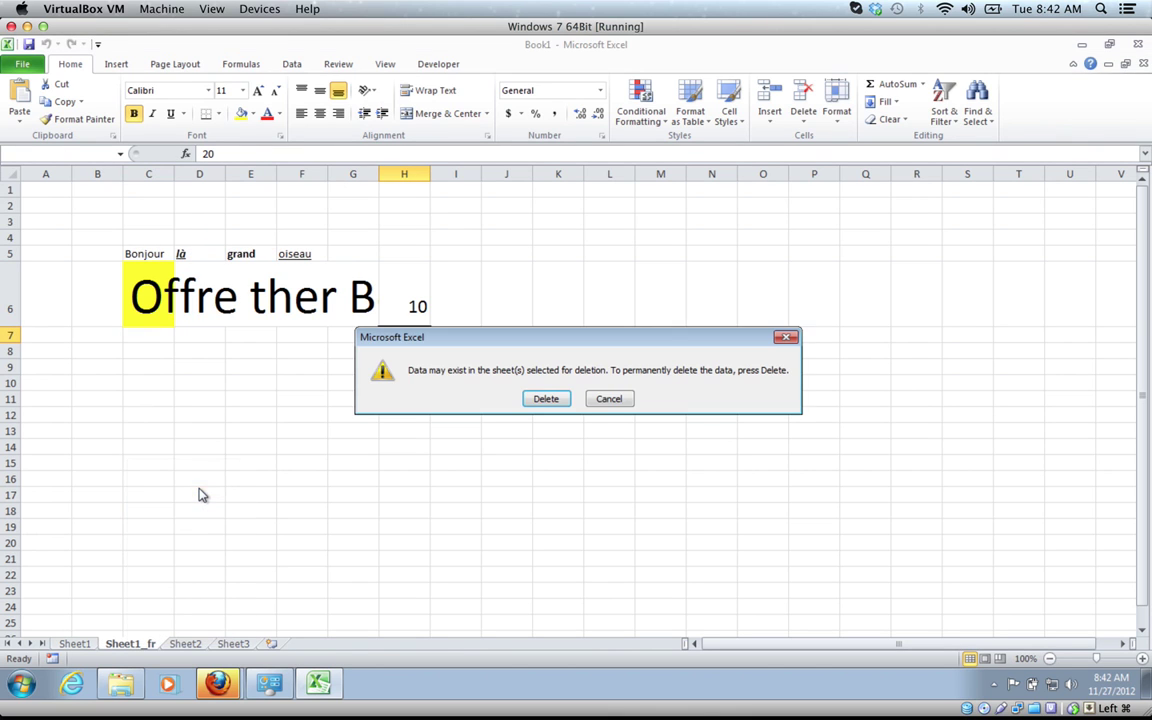
click(607, 400)
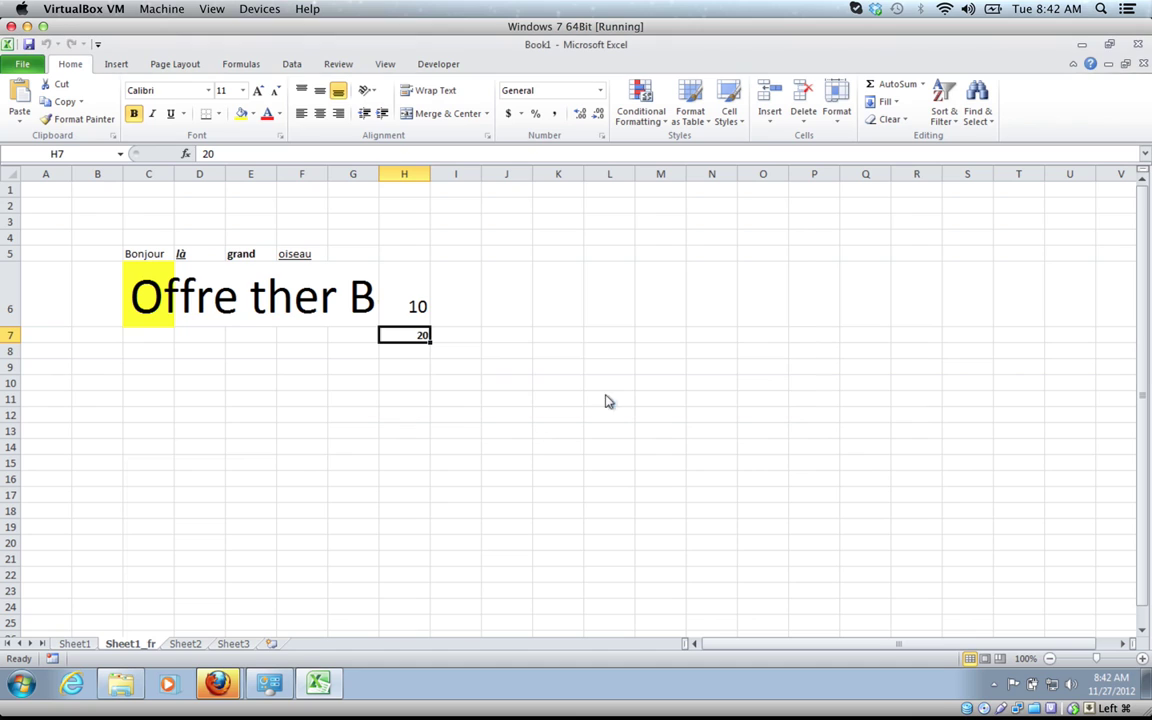
- Examine the full translated sentence in cell C6 of Sheet1_fr
click(187, 286)
click(141, 261)
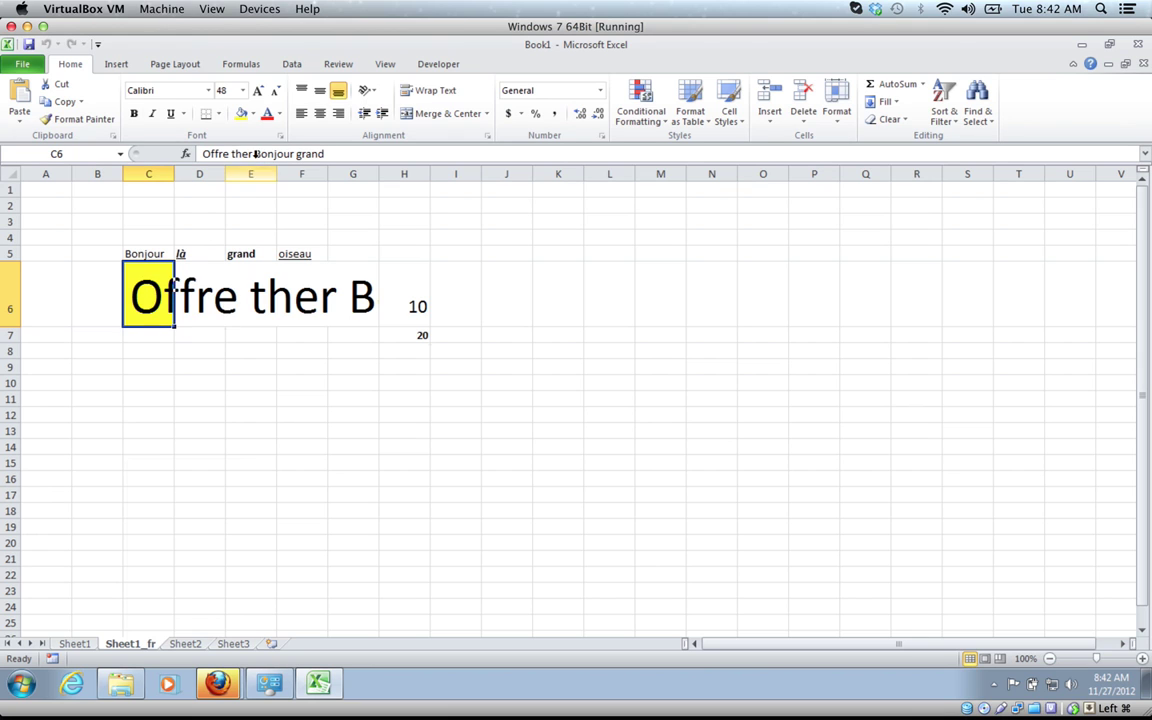
click(255, 155)
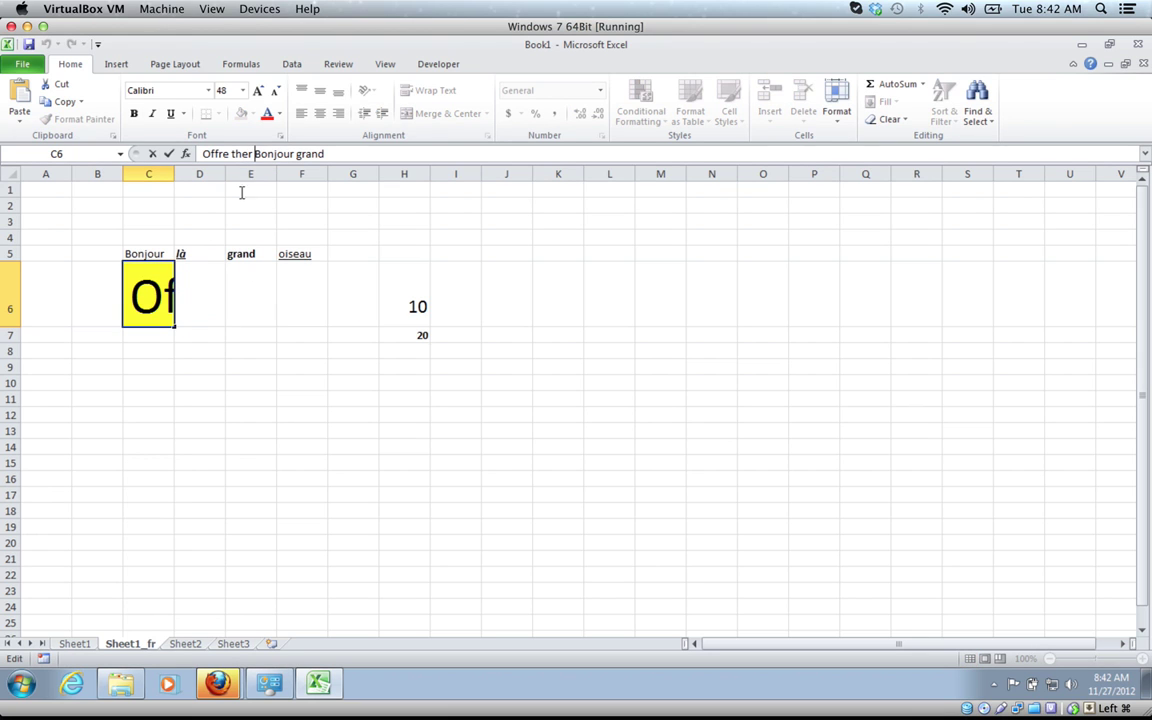
- Correct the misspelled words in cell C6 of Sheet1 so the sentence reads "Hello there big bird"
click(75, 645)
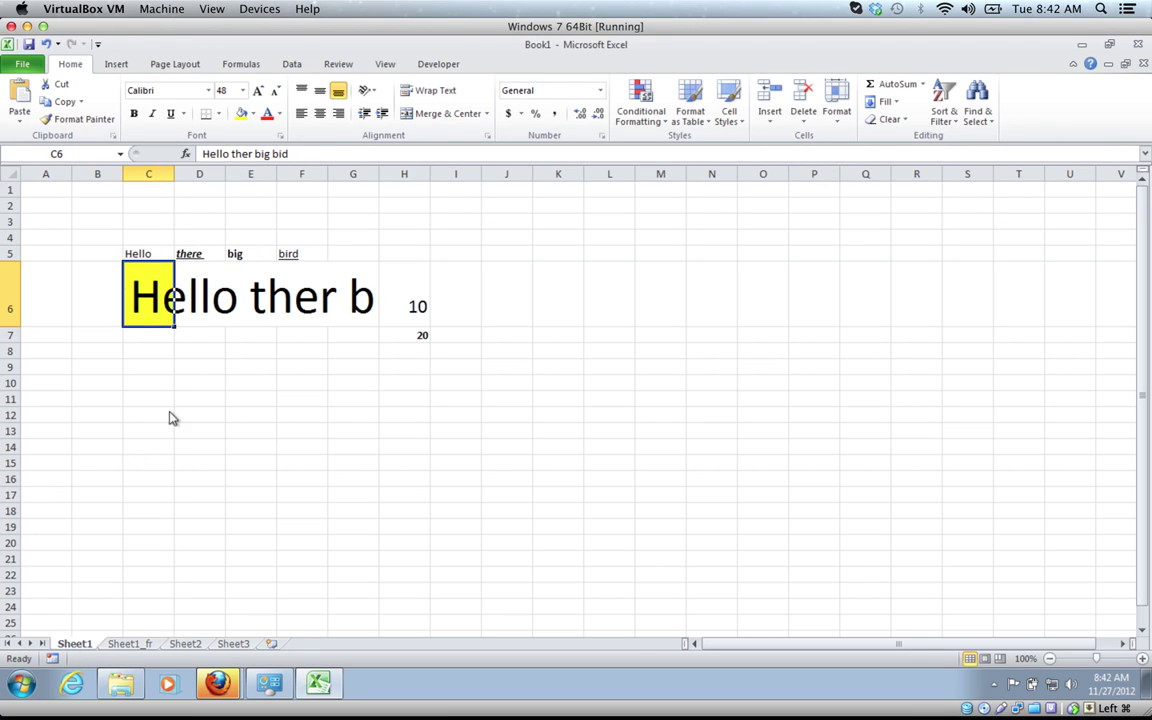
click(253, 155)
text(e)
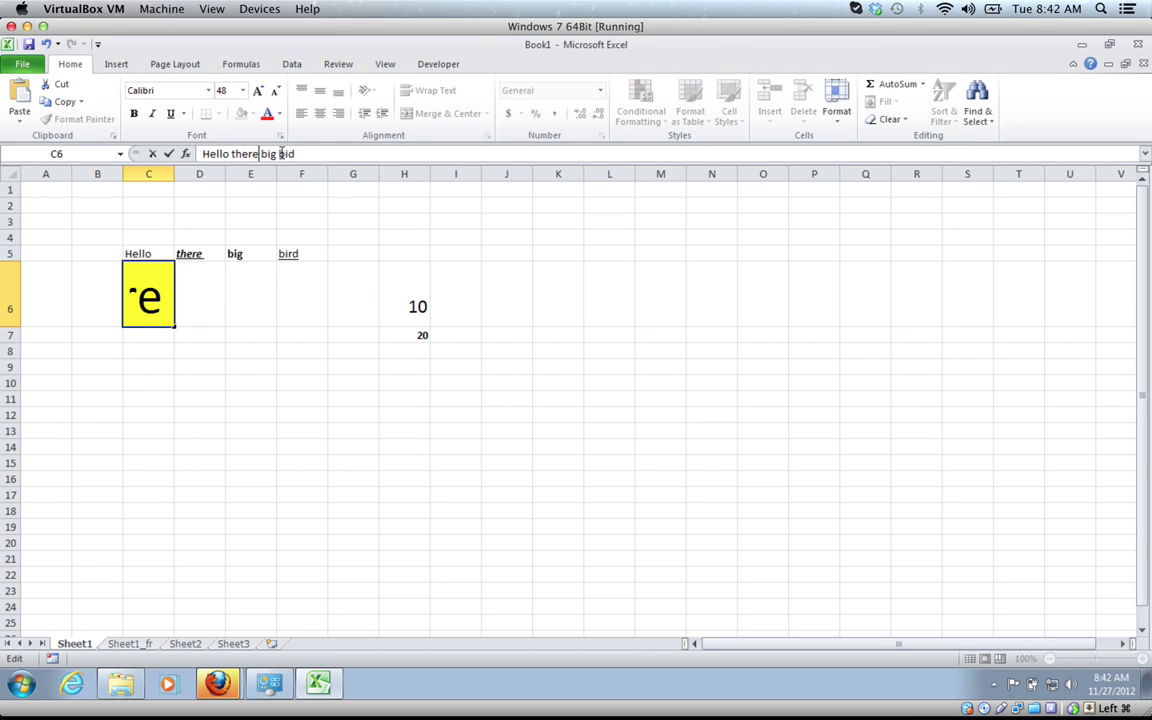
key(Right)
key(Right)
key(Right)
key(Right)
key(Right)
key(Right)
text(r)
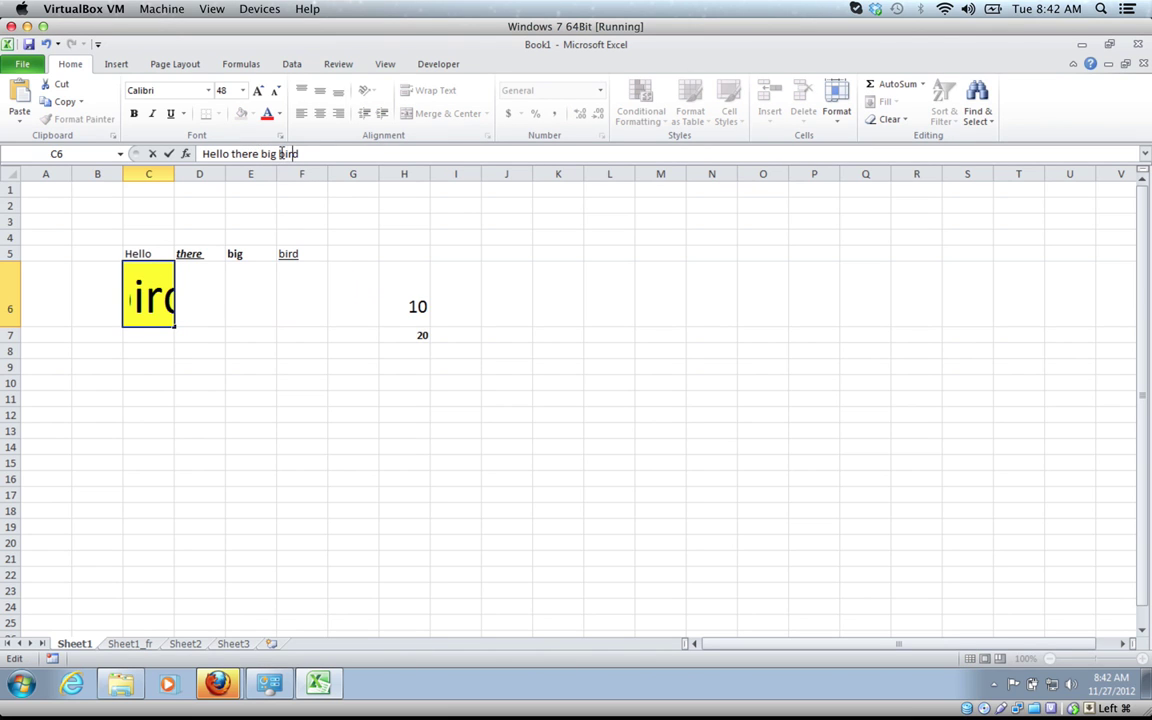
key(Return)
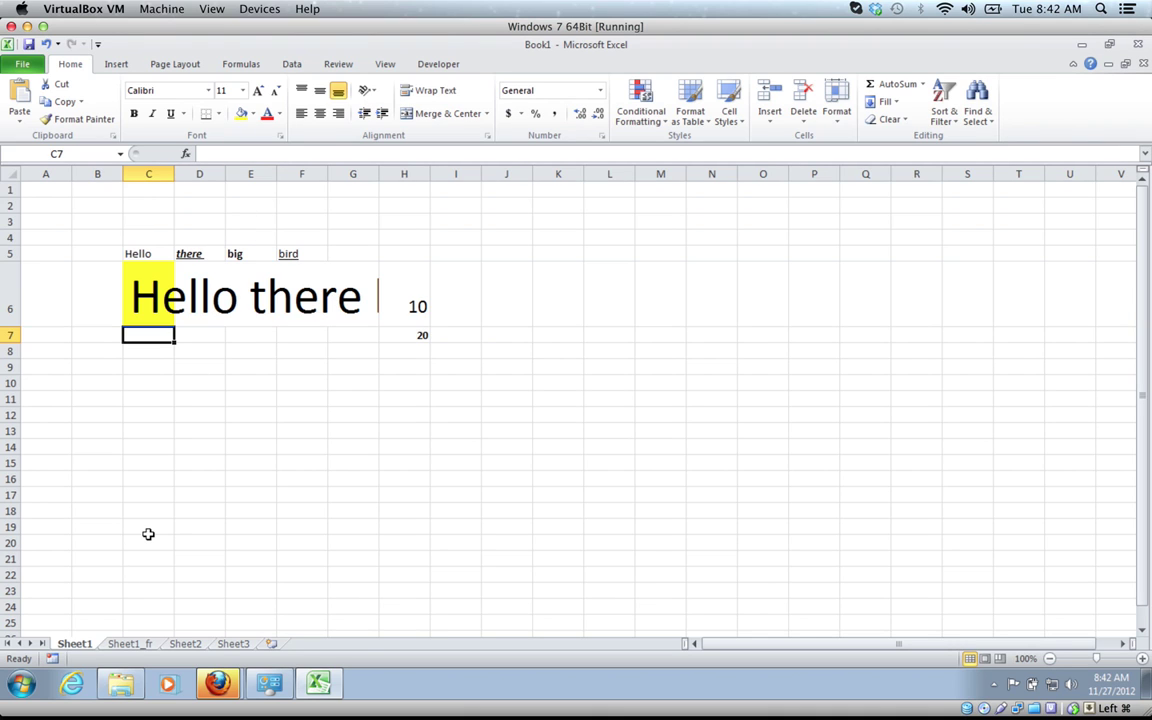
- Translate the corrected Sheet1 from en to fr with the Google API key pasted in, and view cell C6 of Sheet1_fr
key(ctrl+shift+t)
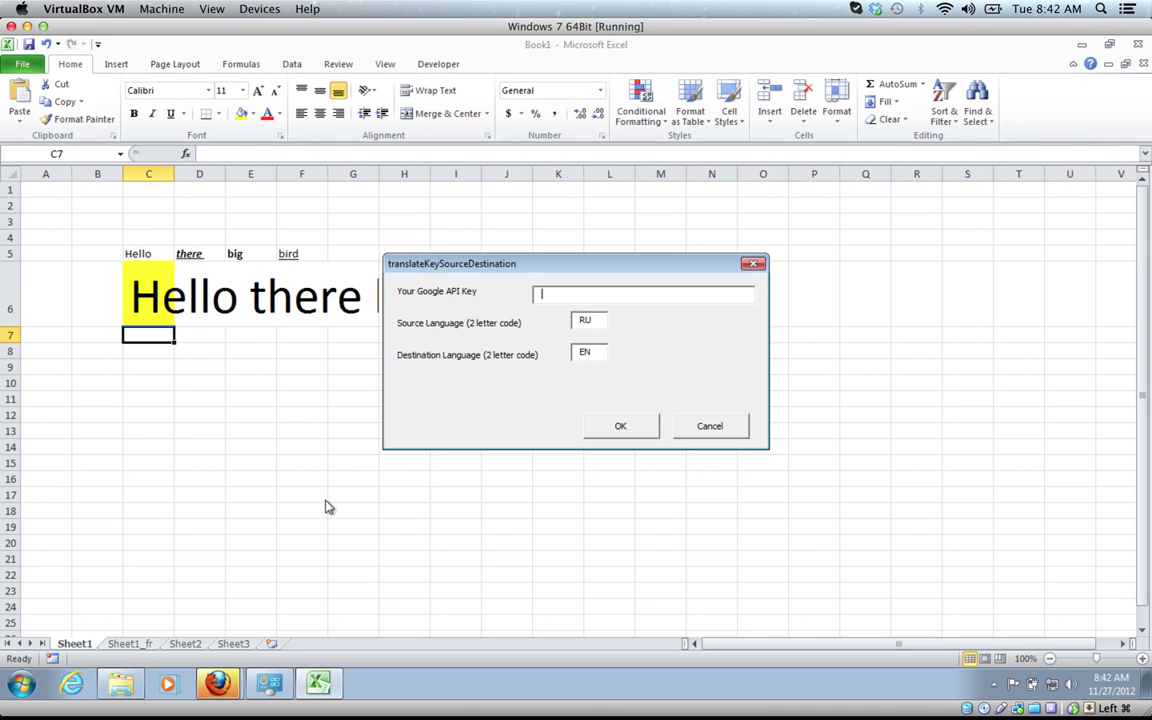
key(ctrl+v)
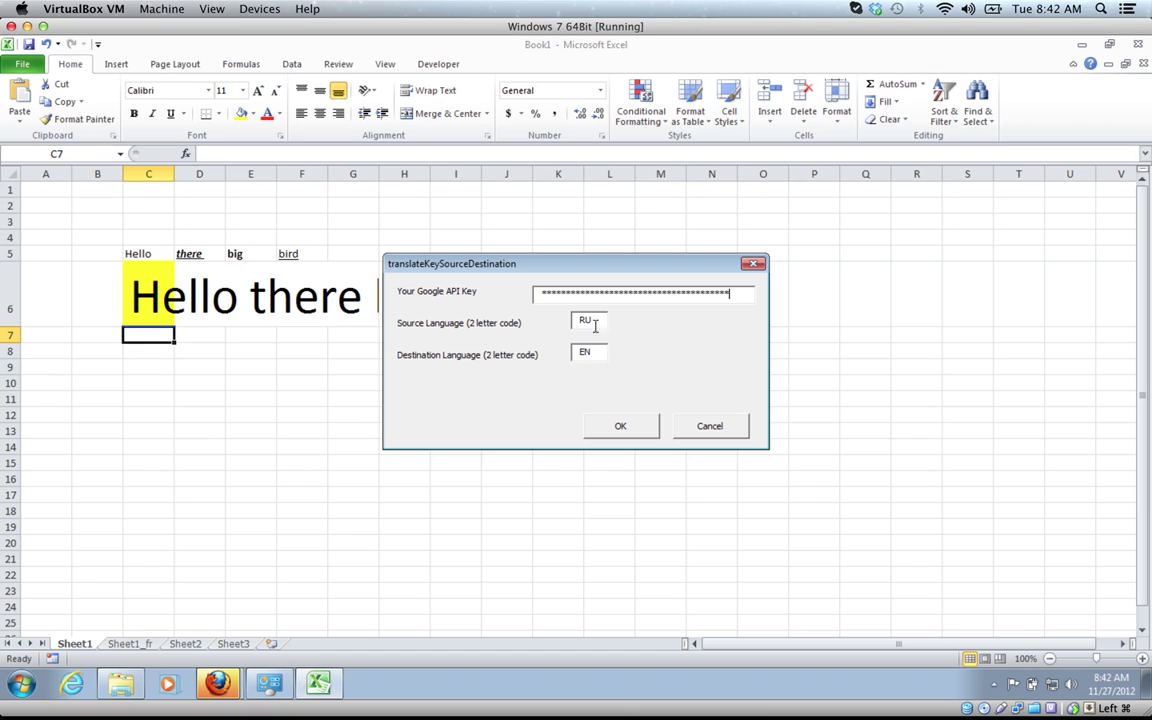
key(Tab)
text(en)
key(Tab)
text(fr)
click(622, 426)
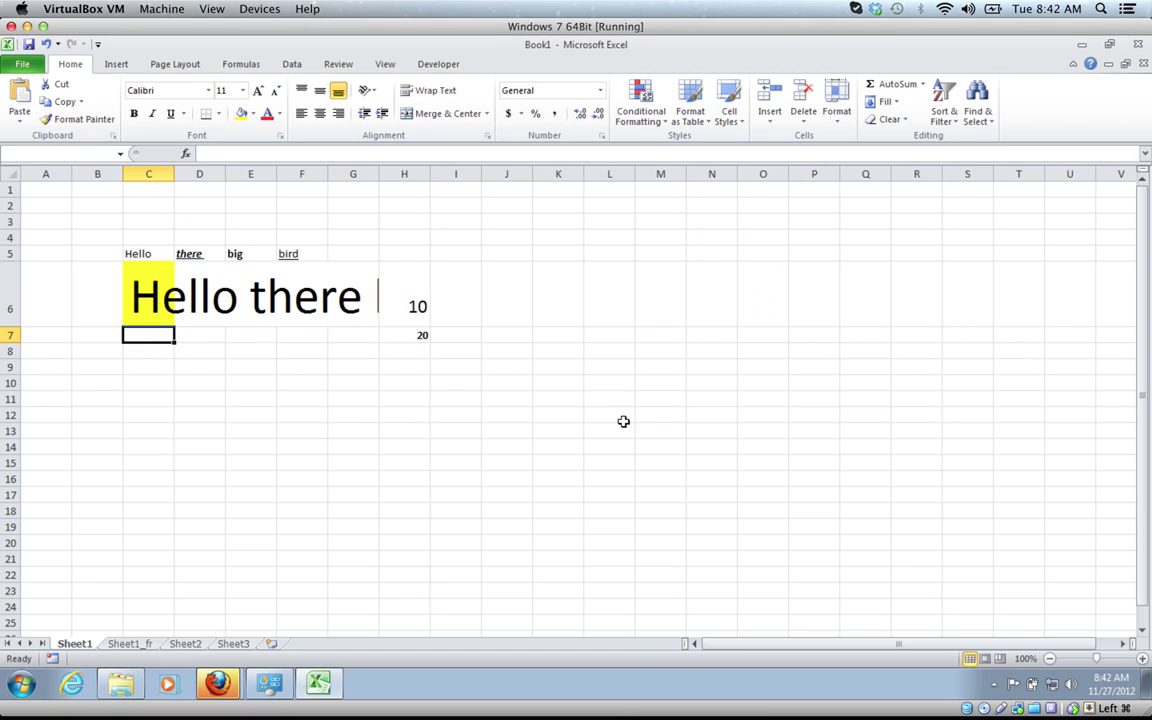
click(141, 646)
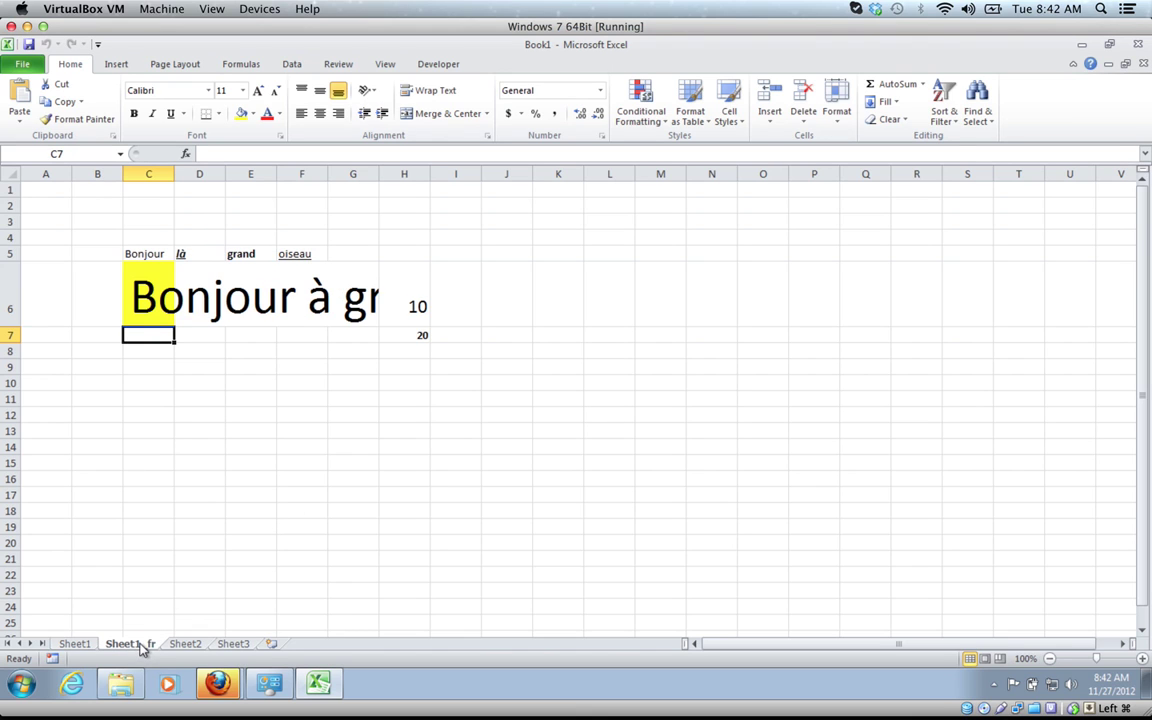
click(159, 283)
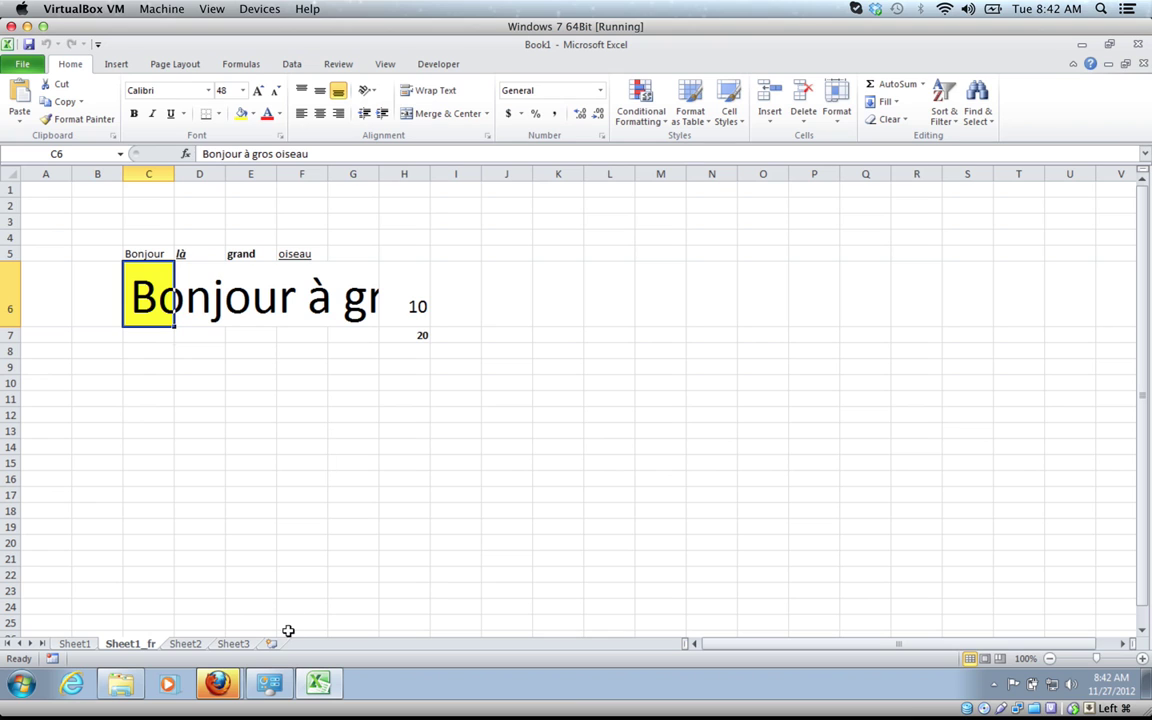
- Switch to the Google Drive page in Firefox and search Google for "google translate api"
click(217, 680)
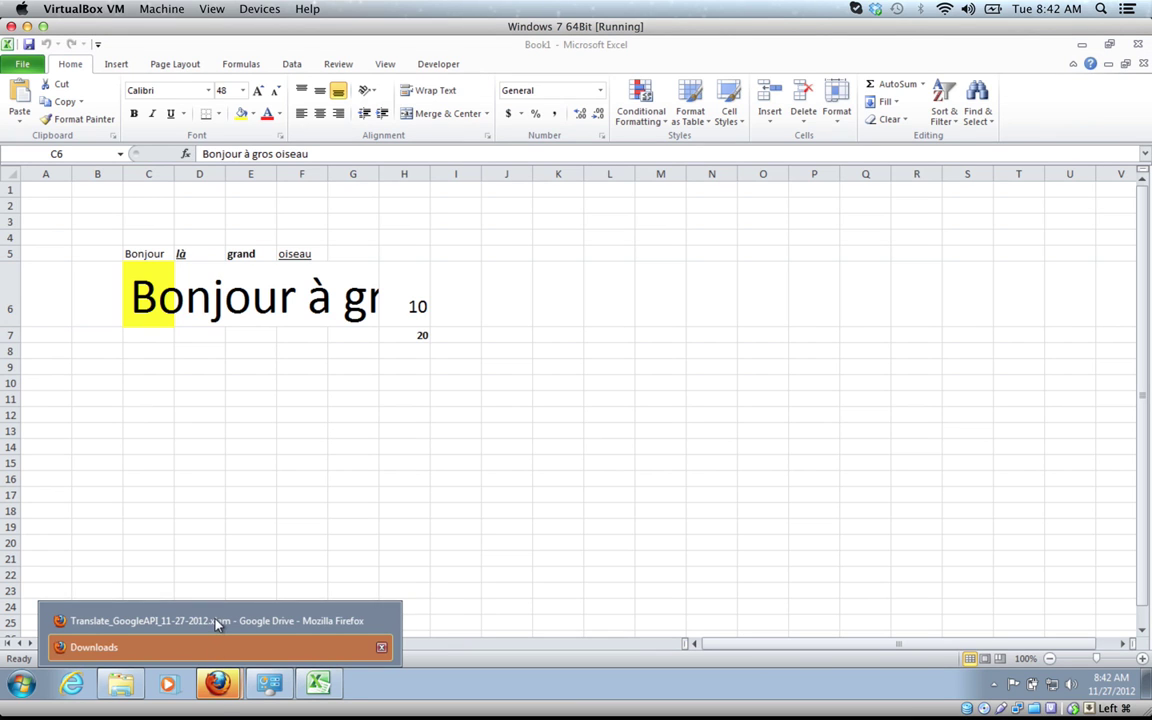
click(221, 621)
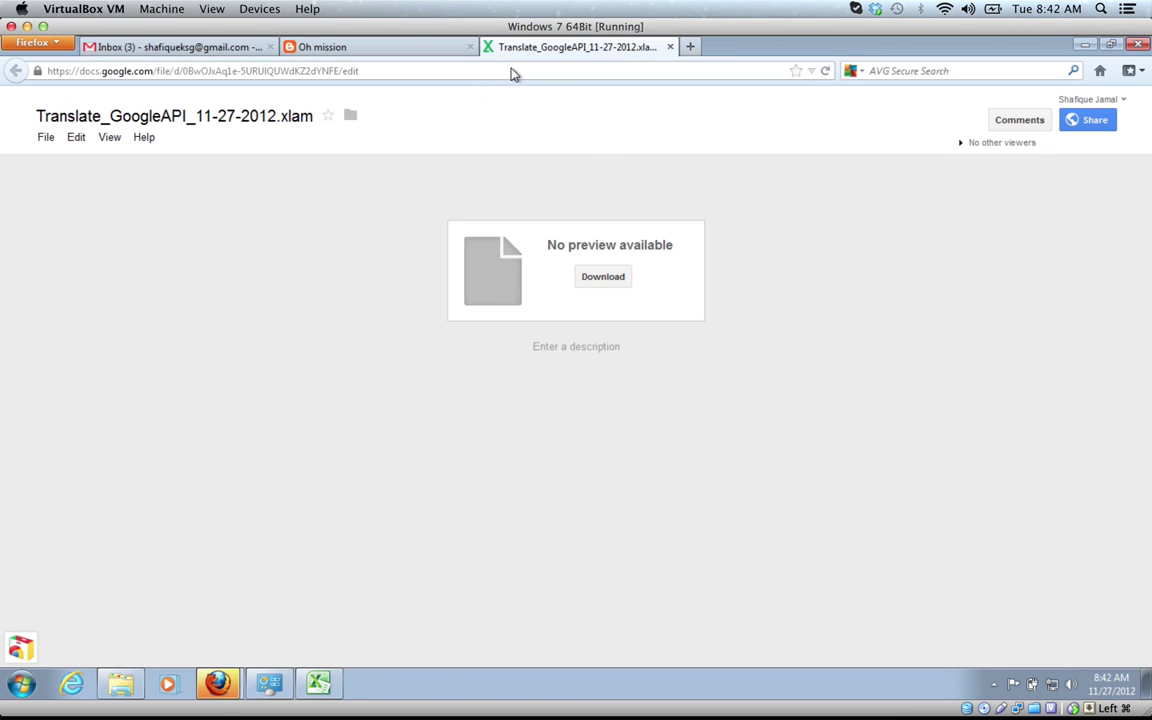
click(853, 71)
click(858, 92)
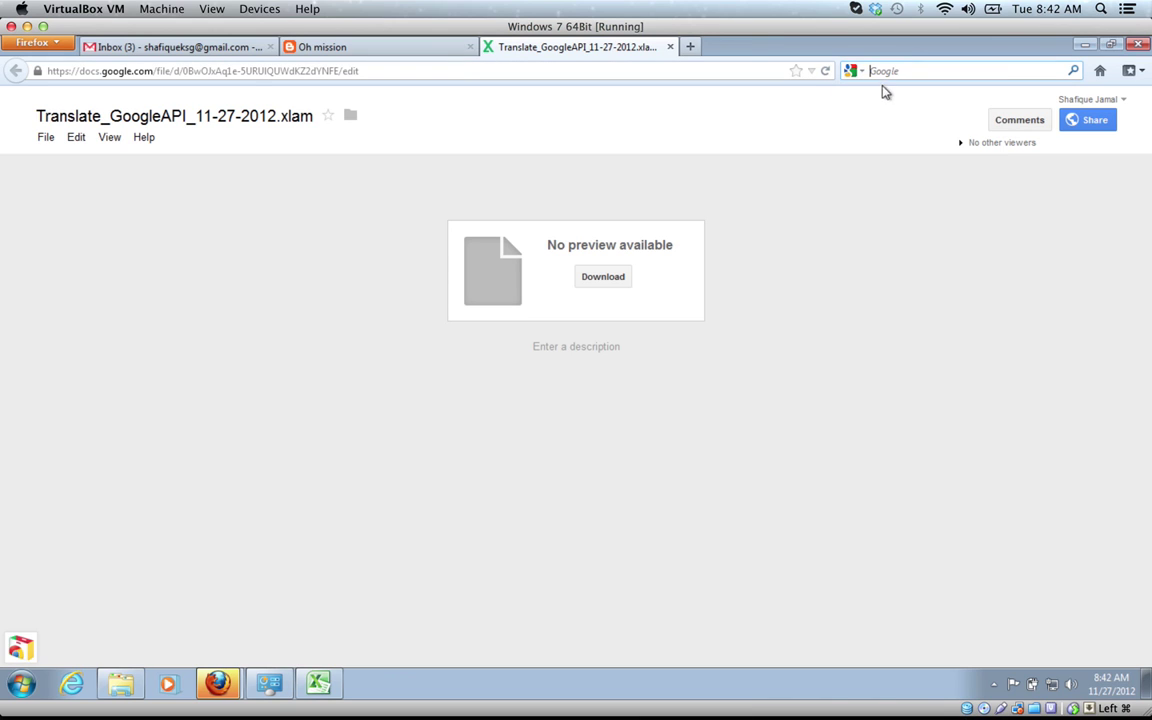
text(google translate a)
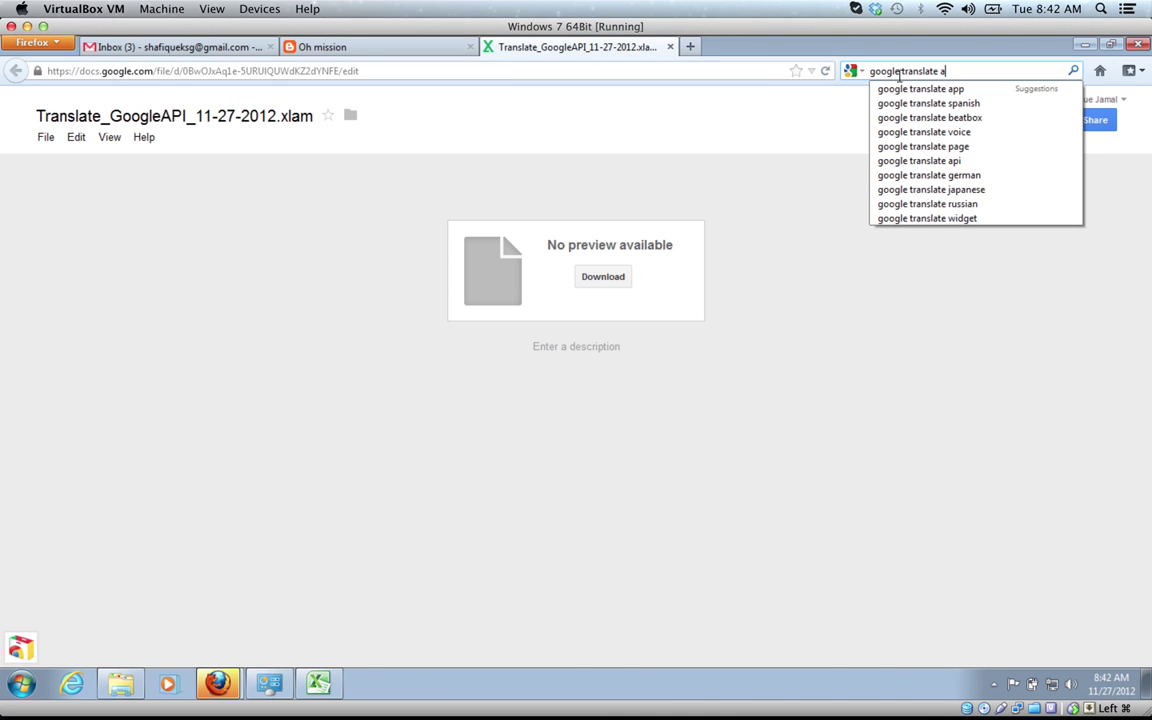
text(pi)
key(Return)
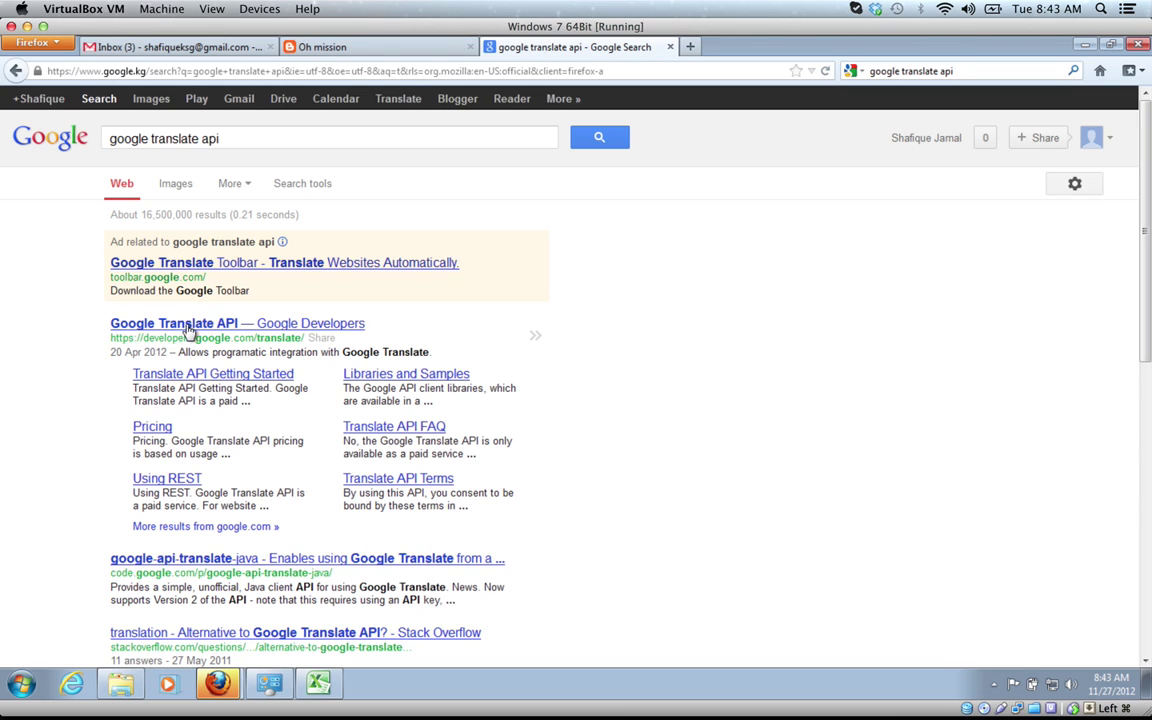
- Open the Google Translate API page on Google Developers, select its web address and expand the Developer's Guide topics
click(190, 328)
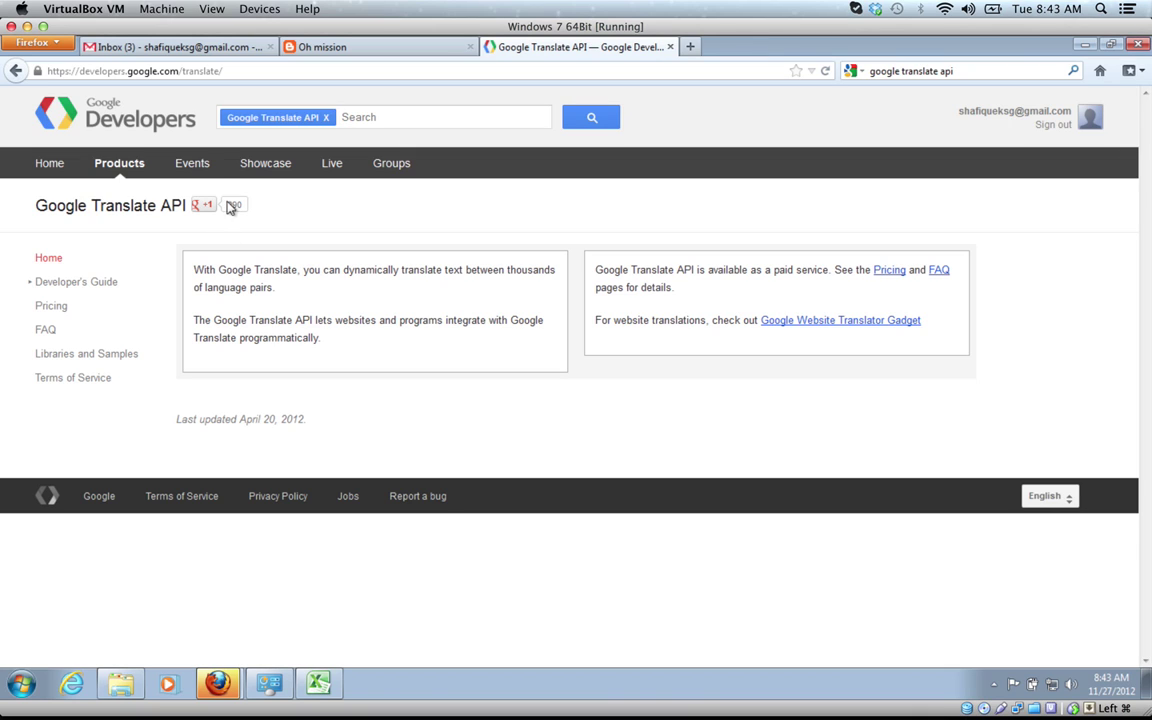
click(256, 71)
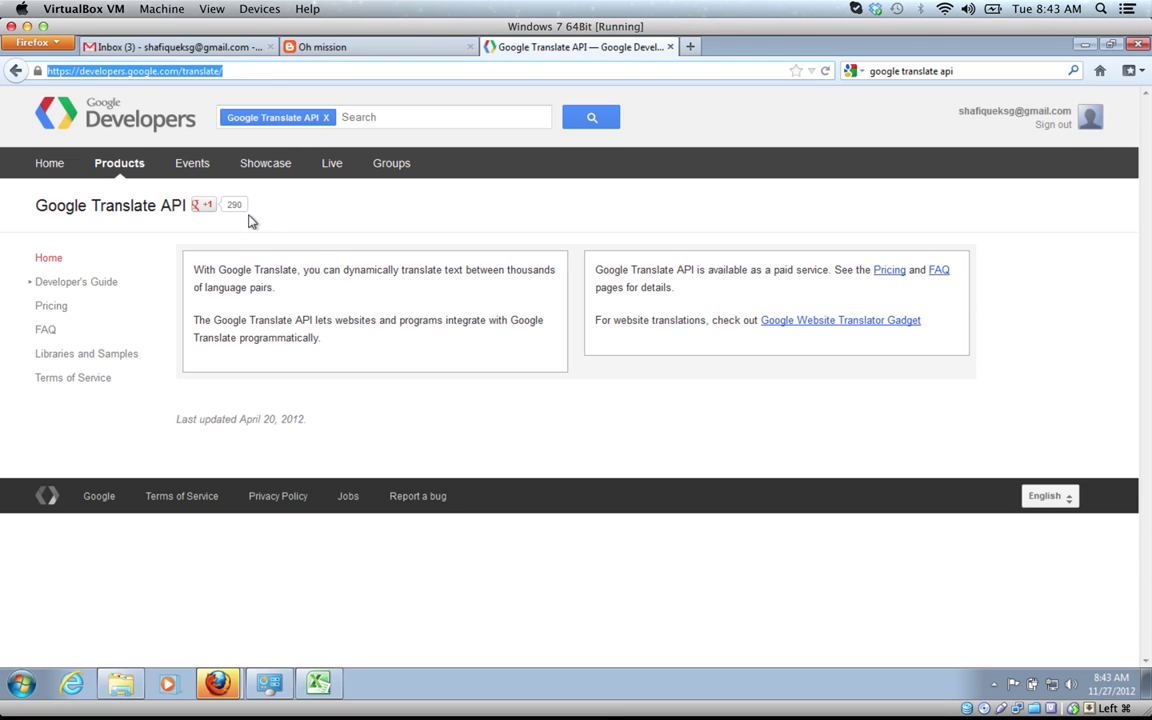
click(70, 286)
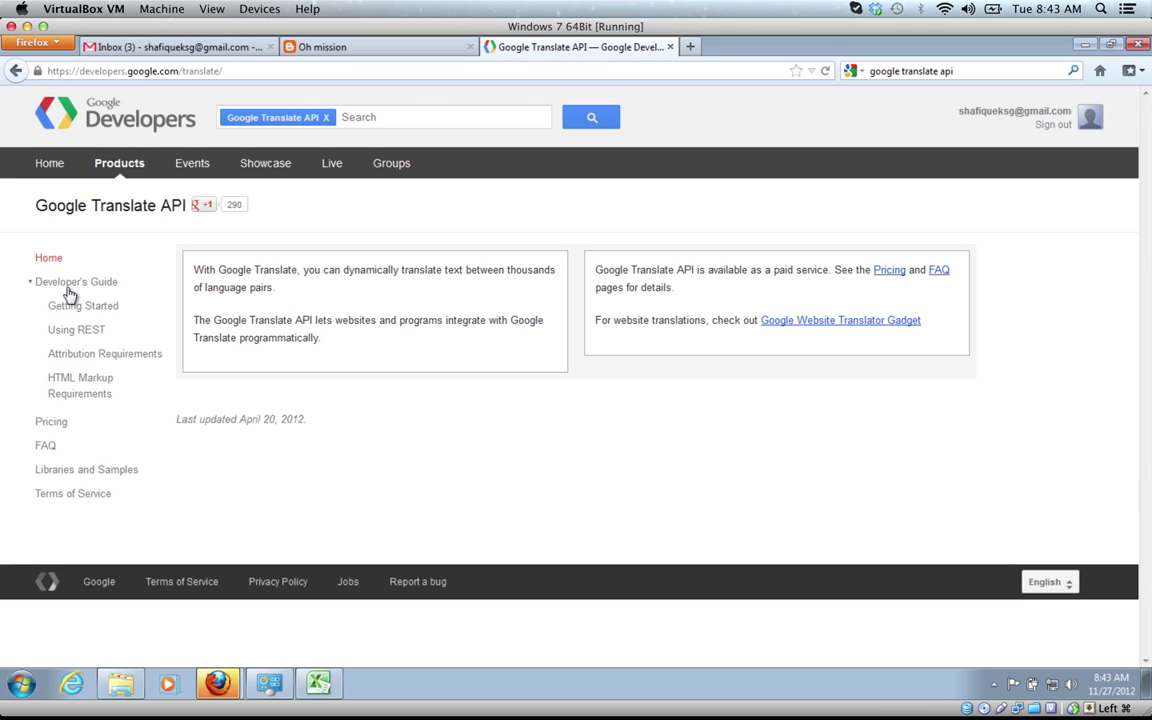